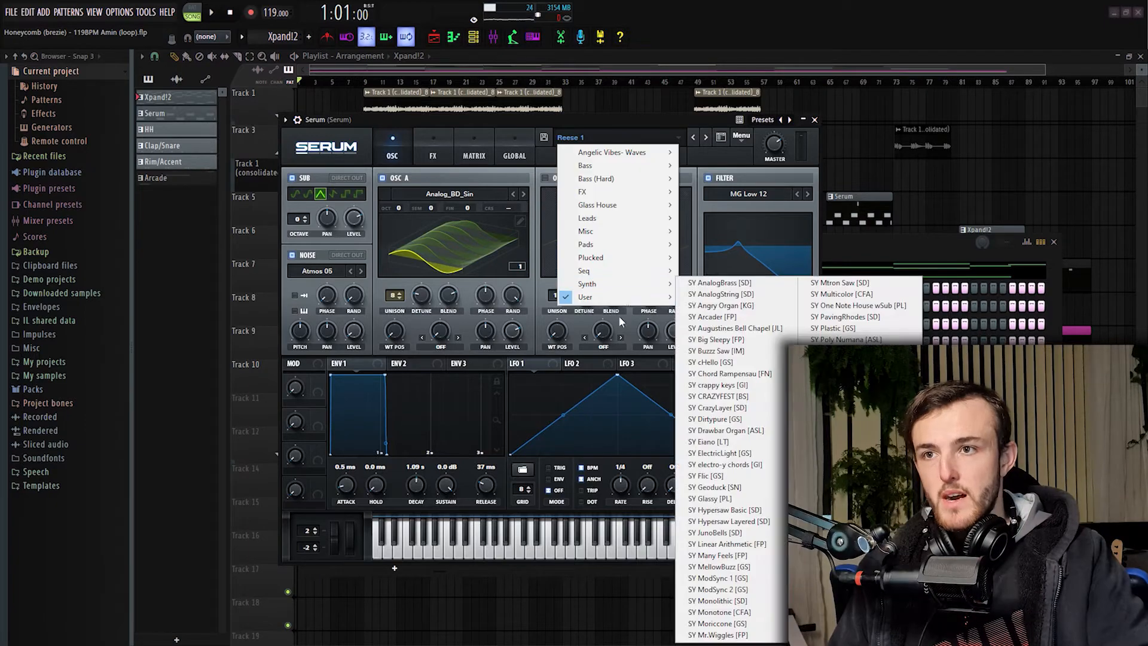
Close the preset list and examine the oscillator and filter settings of Serum's Reese 1 bass patch
click(482, 116)
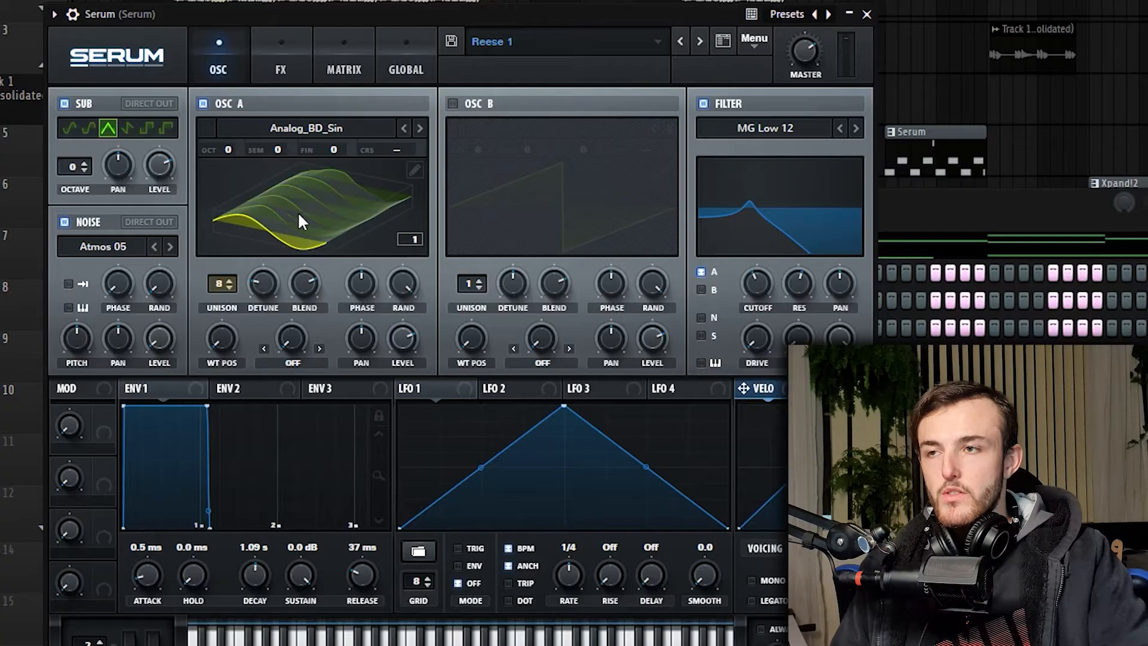
click(453, 266)
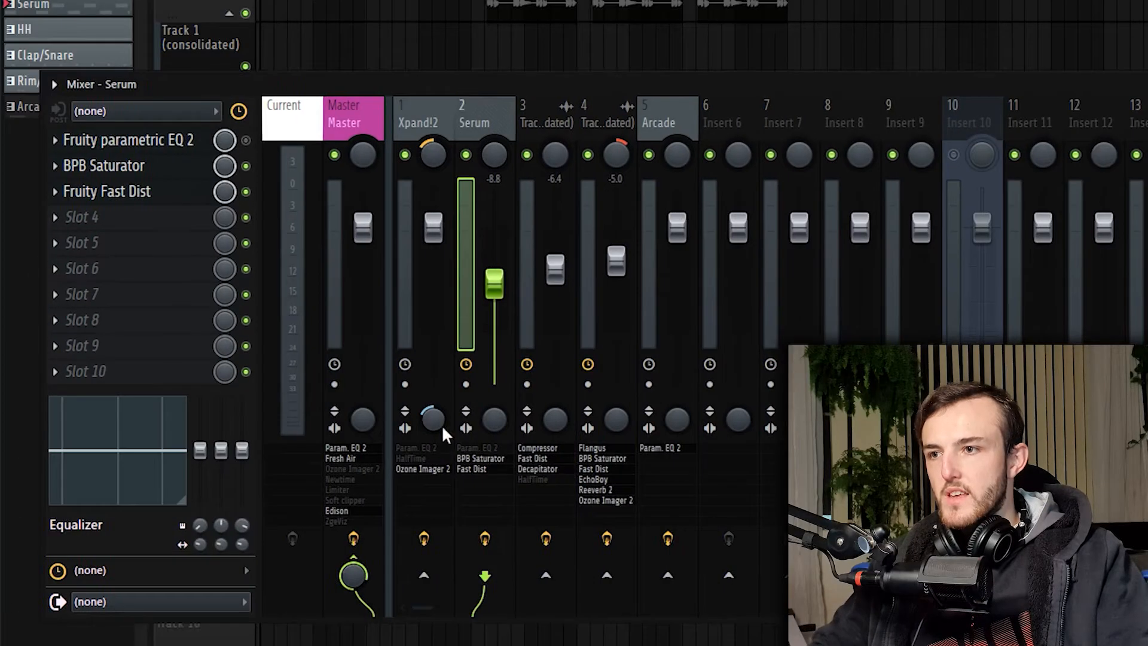
Inspect the BPB Saturator and Fruity Fast Dist settings on the Serum mixer track, and close the mixer
click(403, 277)
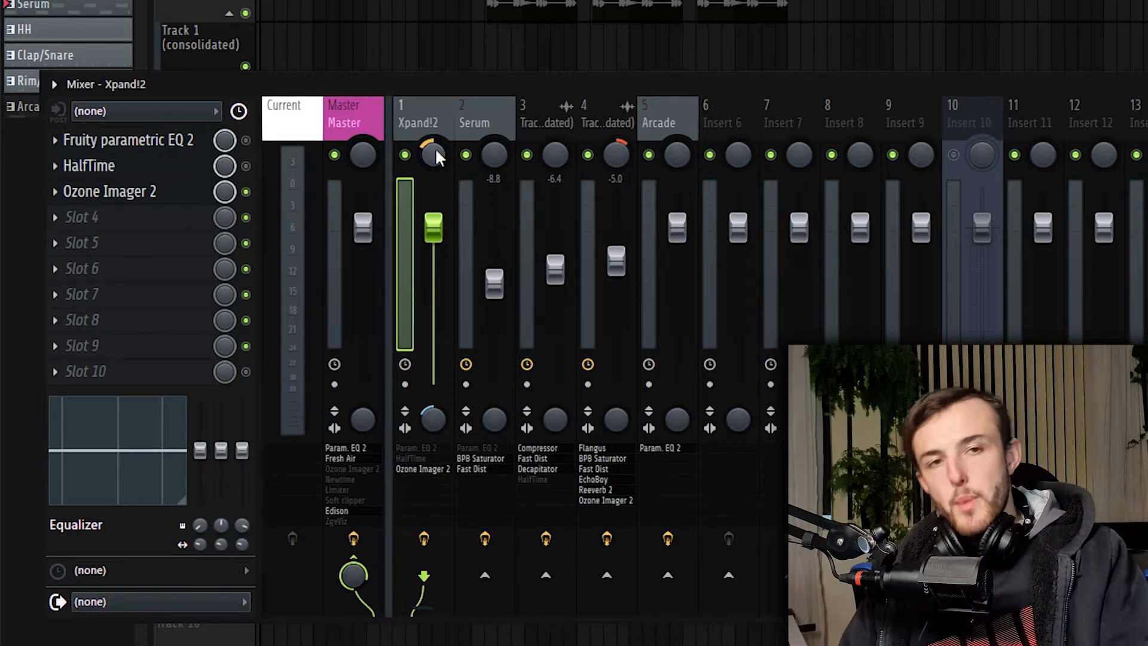
click(465, 310)
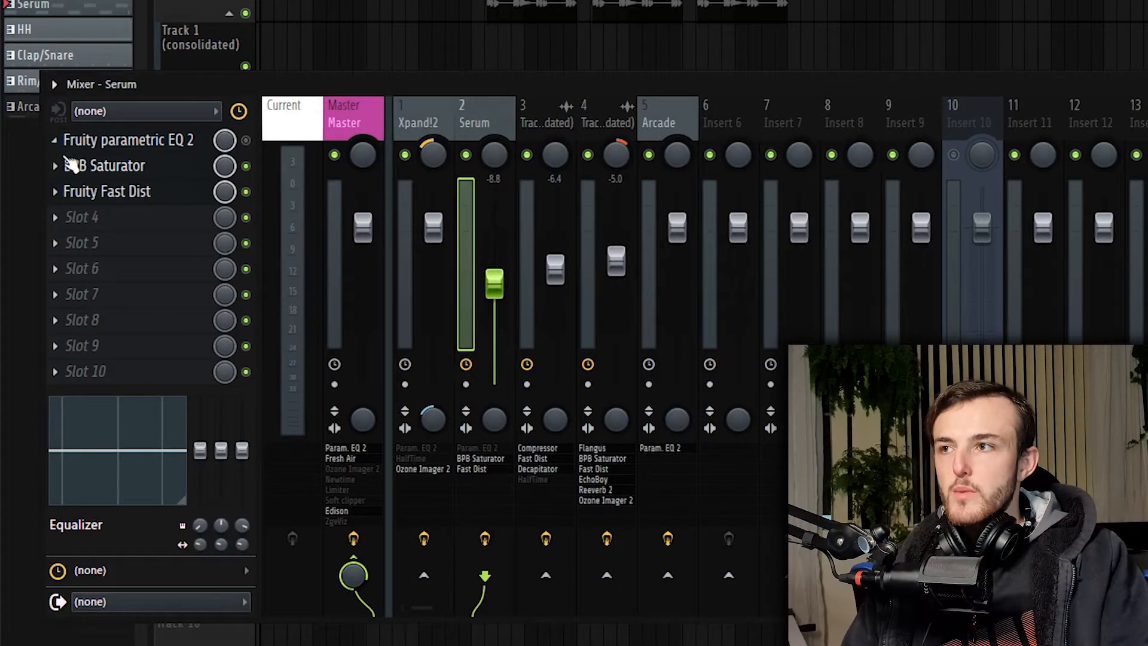
click(141, 169)
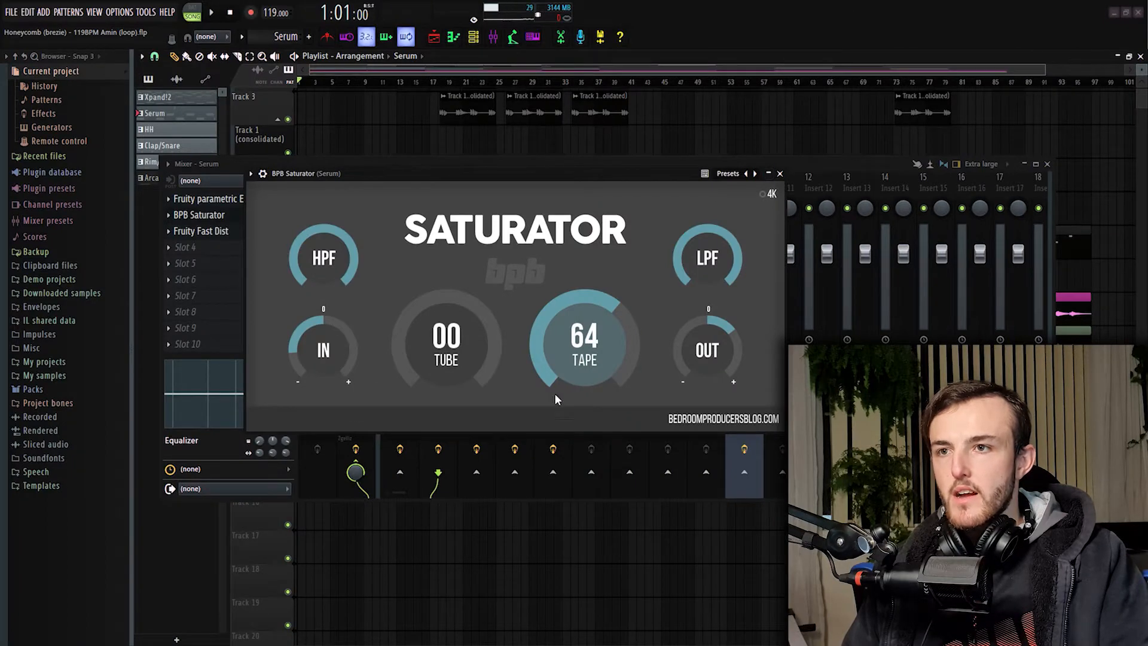
click(780, 174)
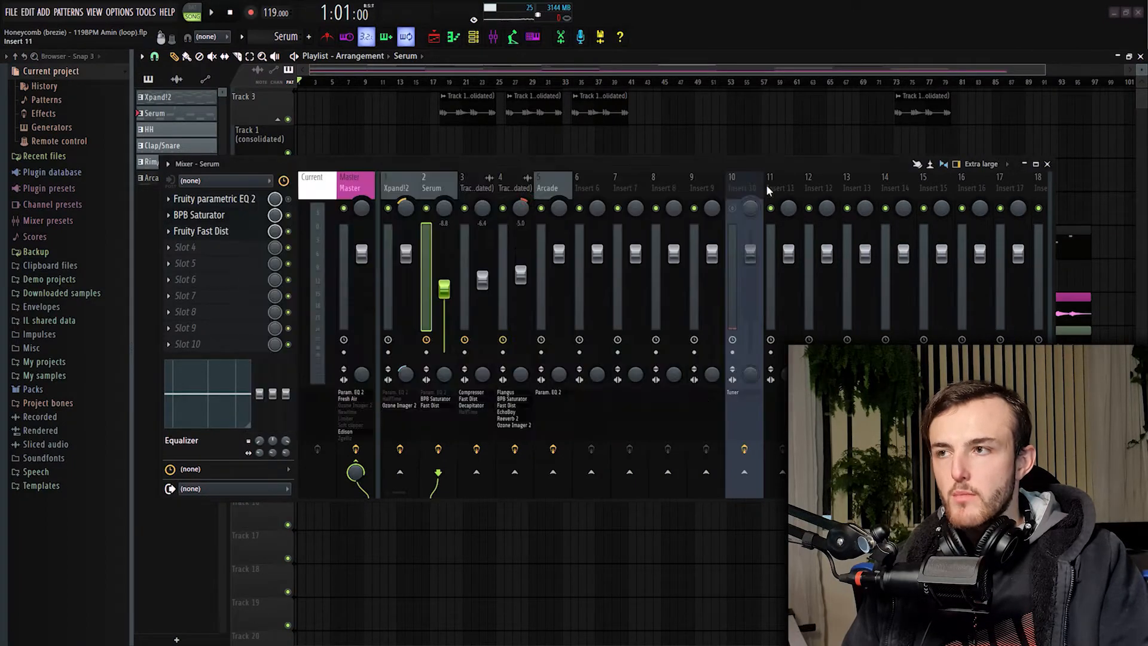
click(236, 232)
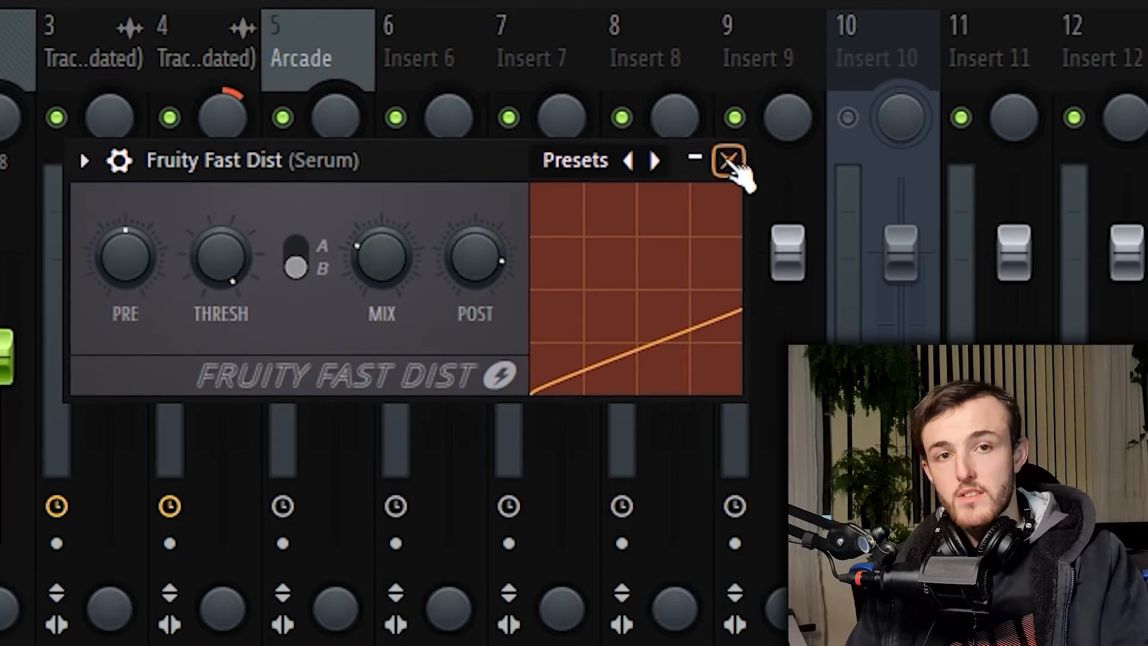
click(728, 161)
click(1050, 169)
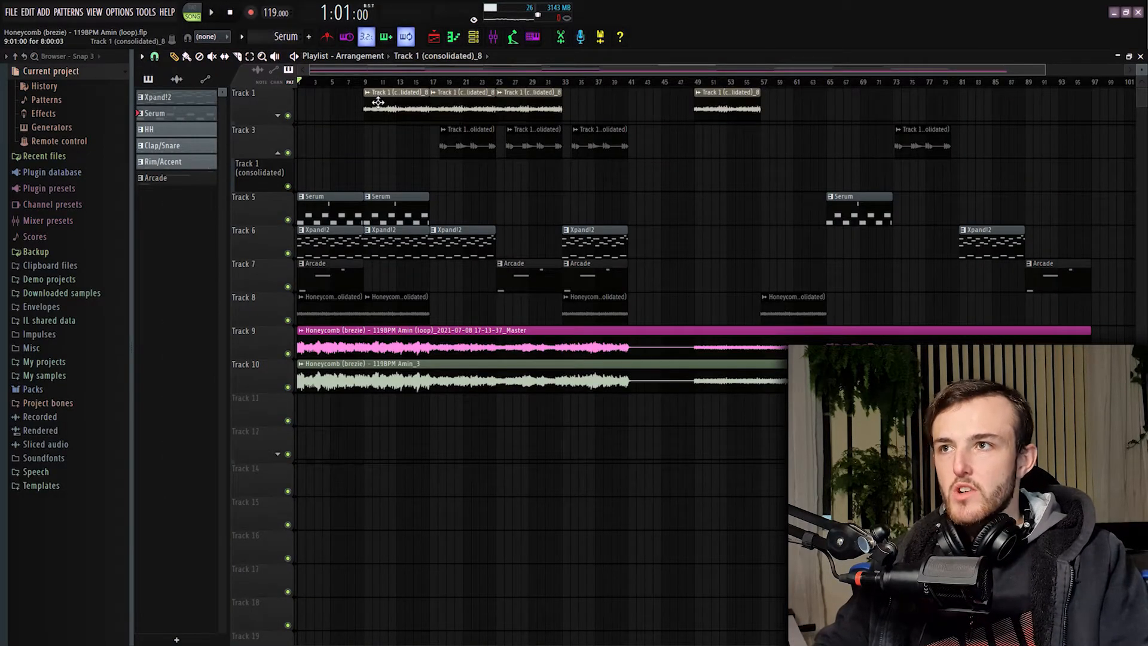
Examine the note layout of the Serum bass pattern in the piano roll, and close it
double_click(378, 101)
drag(217, 63, 521, 137)
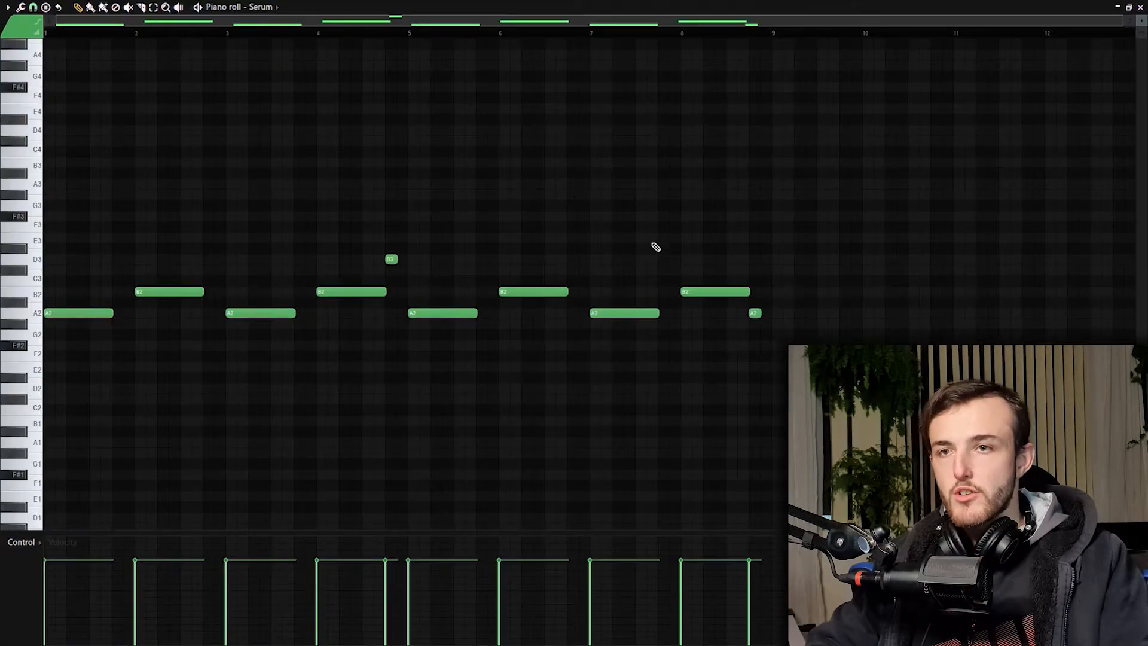
click(1140, 7)
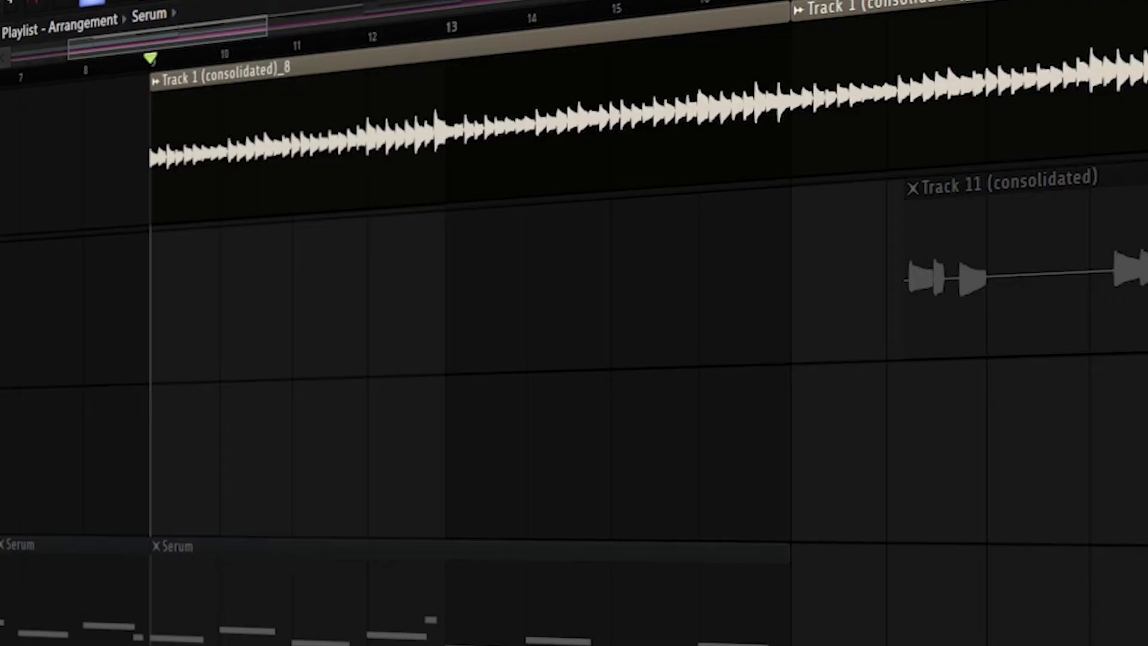
Listen to the Track 1 (consolidated) audio and inspect its Fruity Compressor, Fruity Fast Dist and Decapitator settings
key(space)
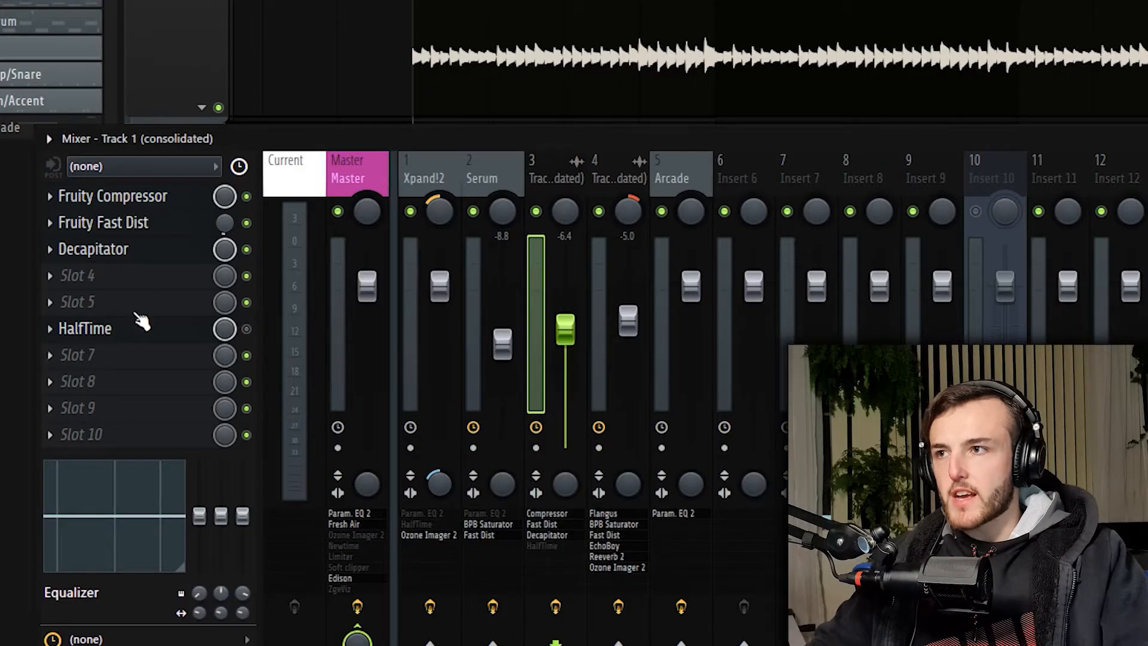
click(128, 199)
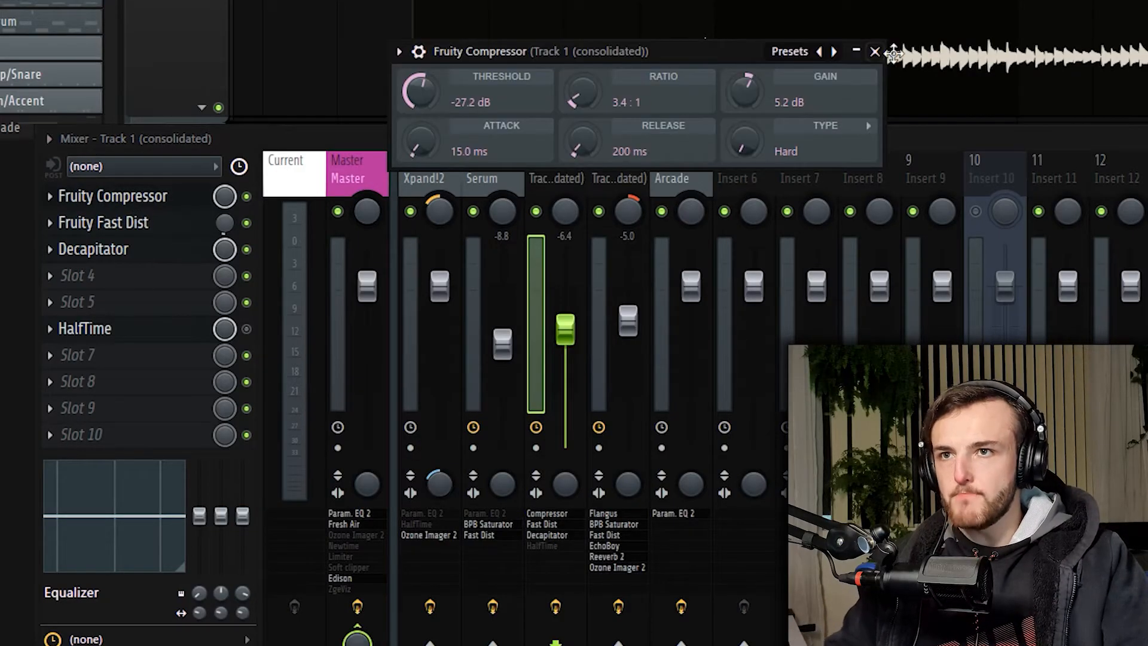
click(874, 51)
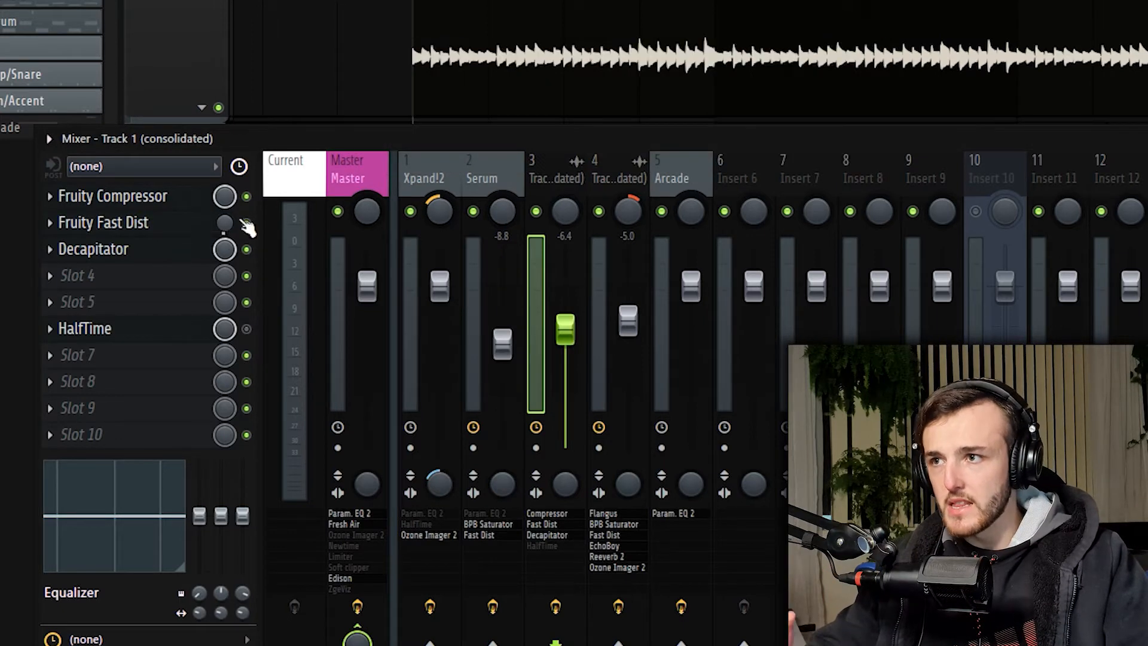
click(187, 226)
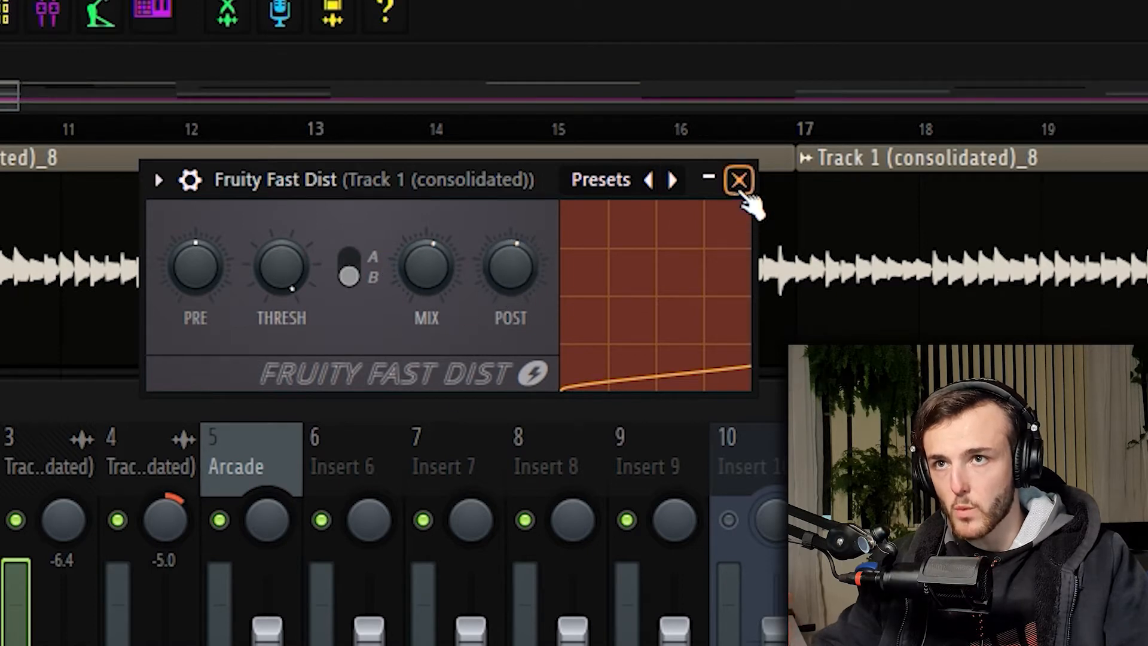
click(739, 181)
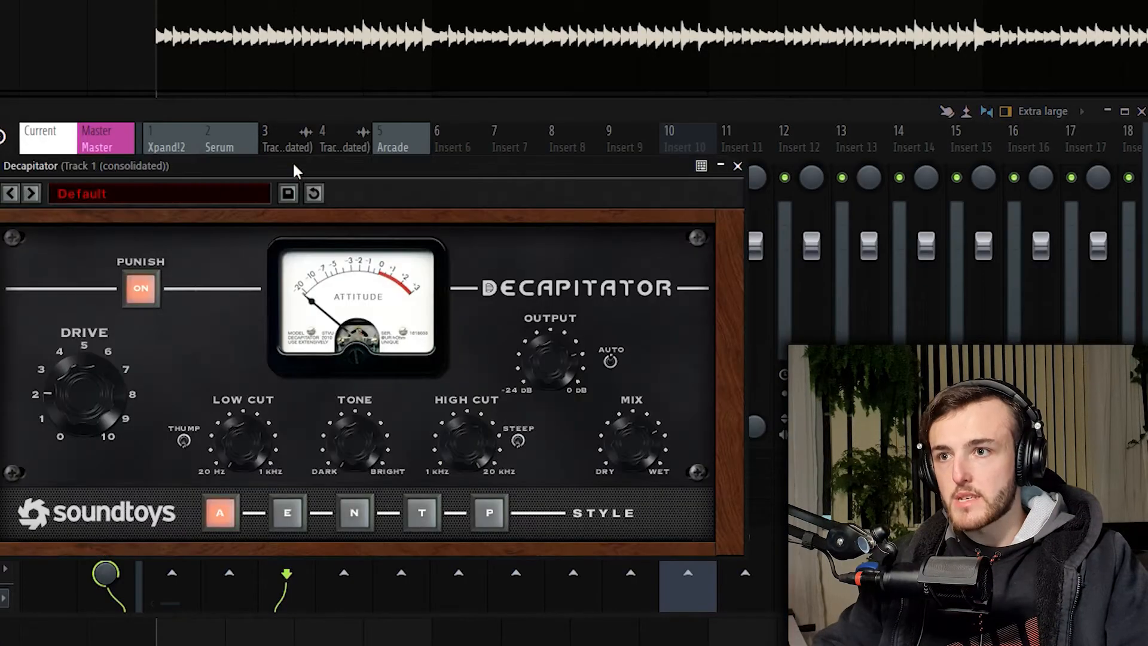
drag(293, 165, 353, 81)
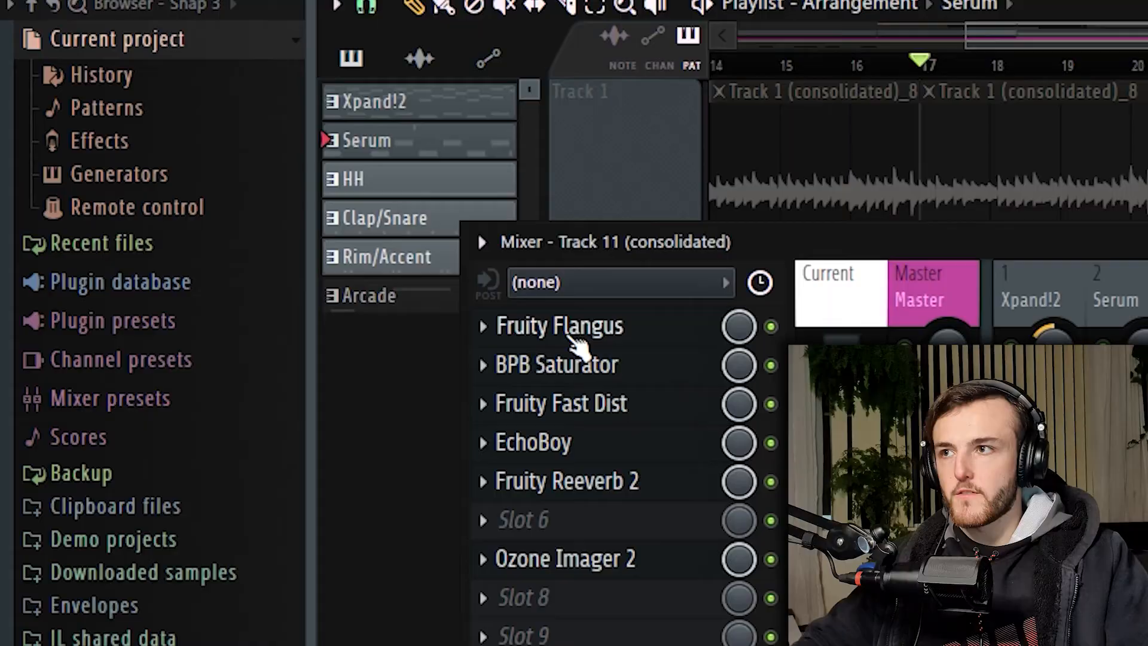
Inspect the Fruity Flangus and BPB Saturator settings on the Track 11 (consolidated) mixer track
click(568, 331)
drag(363, 127, 373, 156)
drag(200, 94, 710, 126)
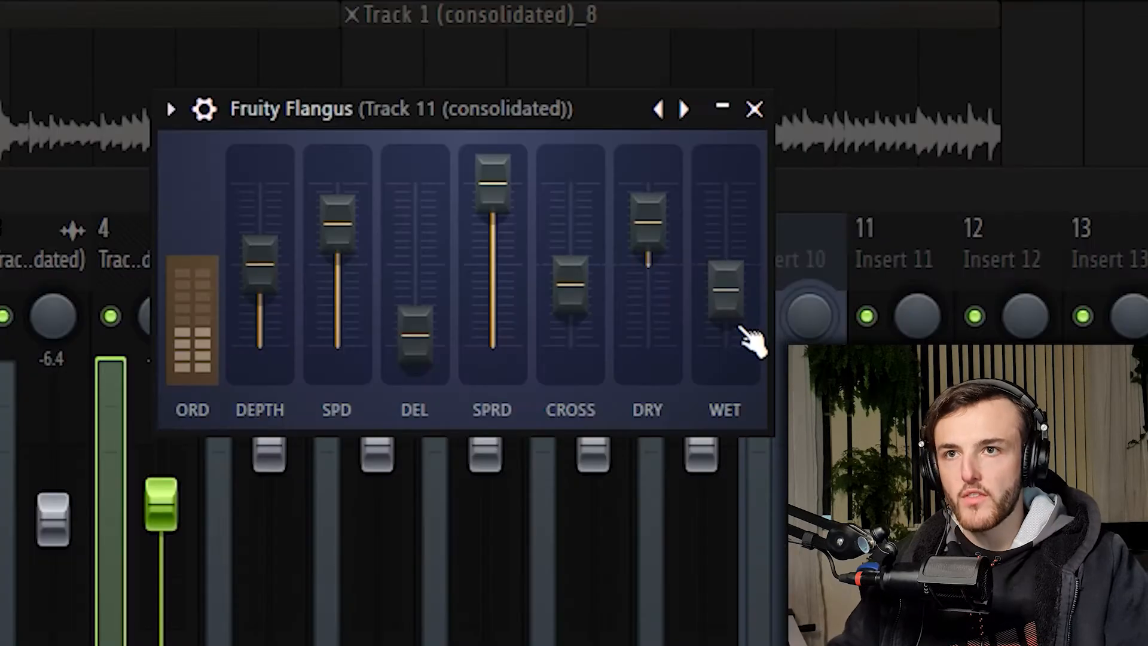
click(754, 109)
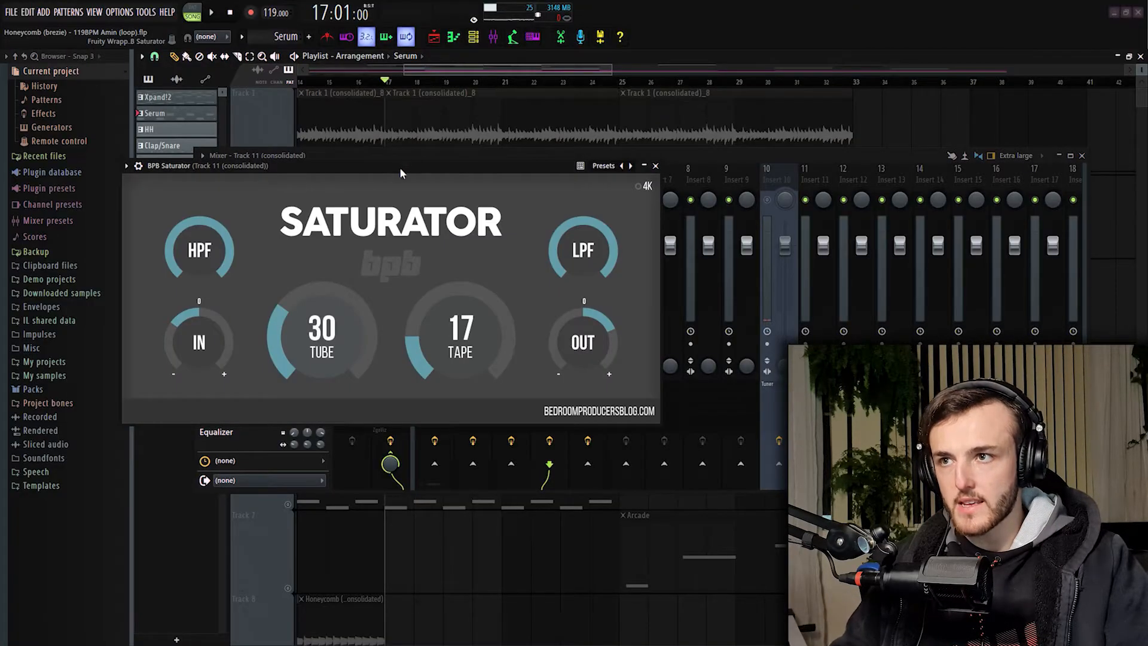
drag(401, 168, 607, 133)
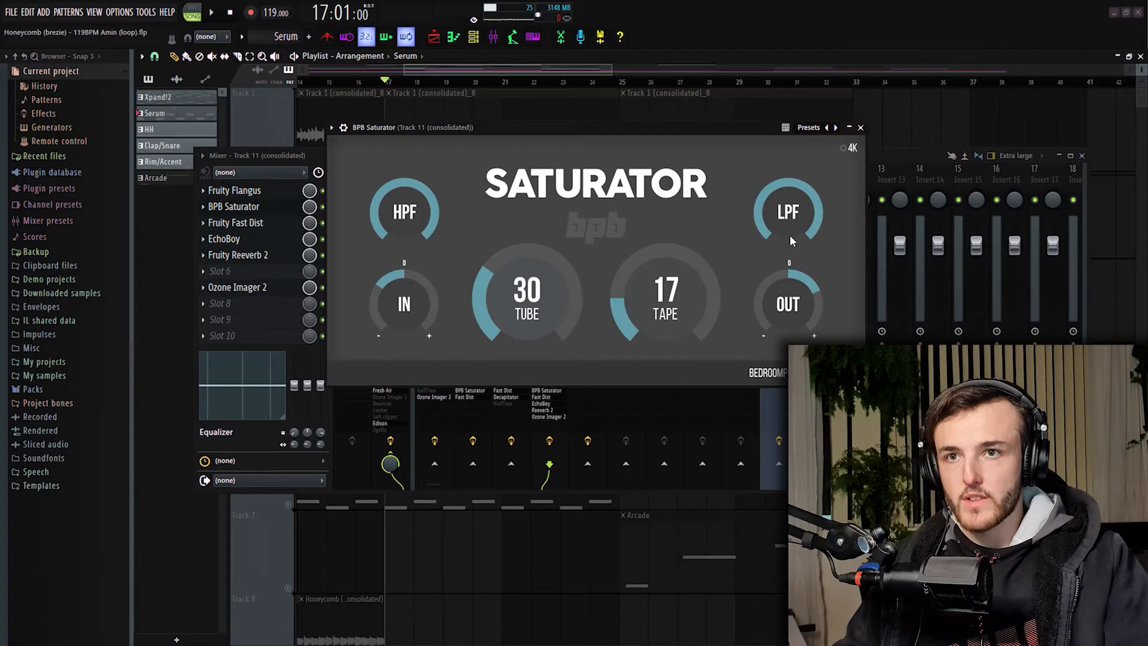
click(861, 127)
Inspect Track 11's Fruity Fast Dist settings and check EchoBoy's DistortedSpringVerb preset within the 06 Guitar category
click(256, 223)
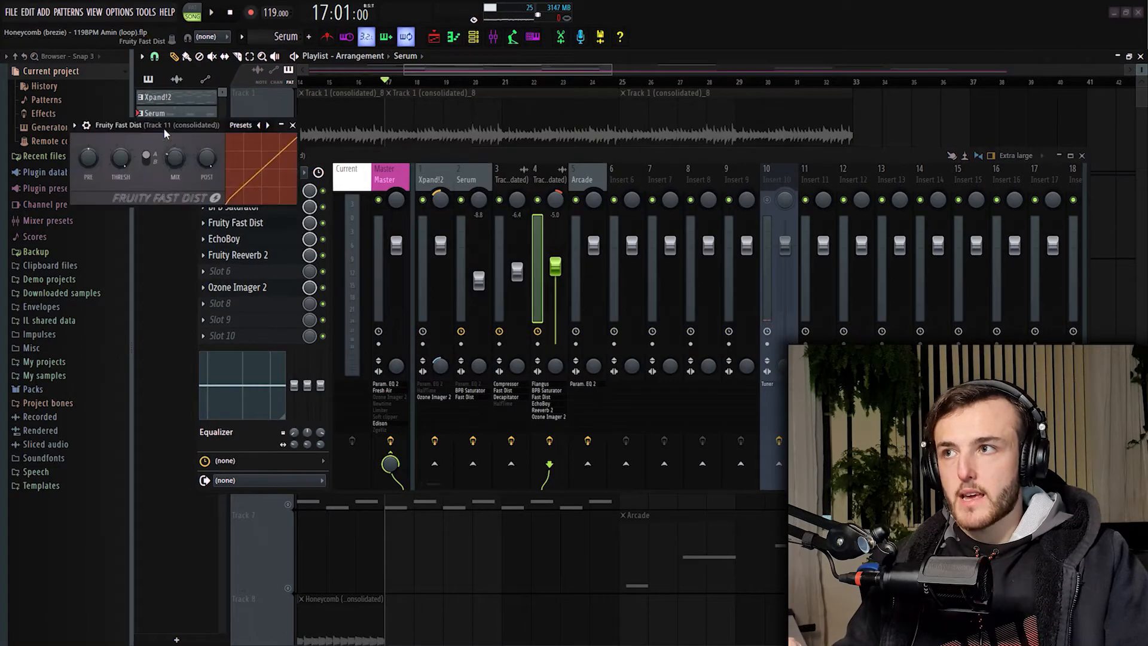
drag(162, 130, 519, 157)
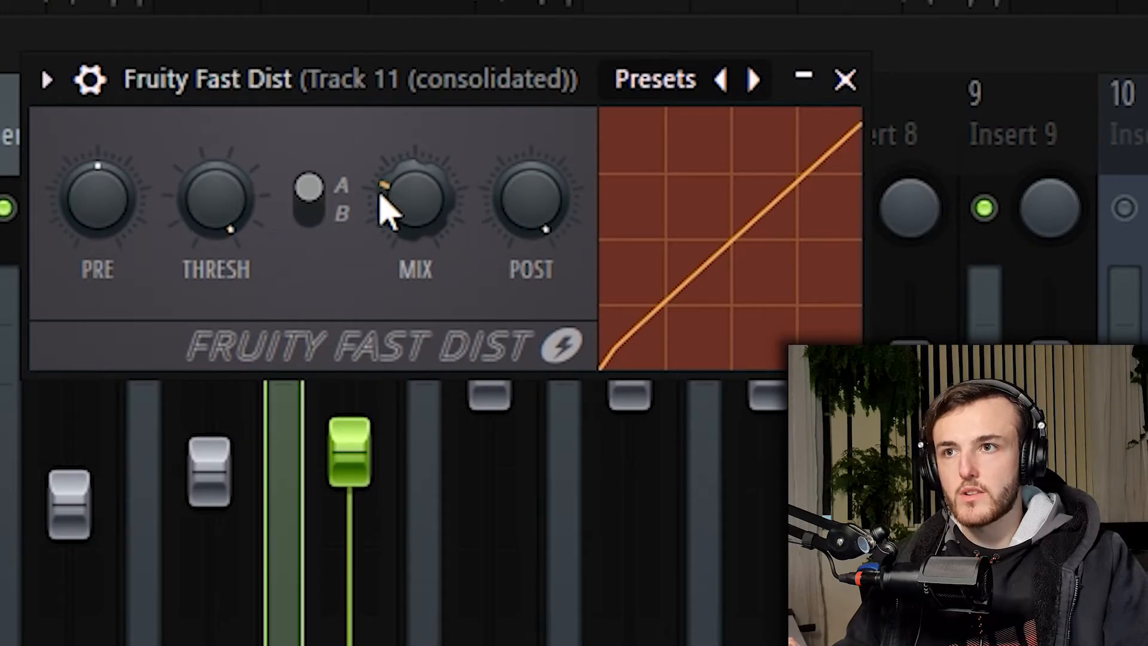
click(846, 79)
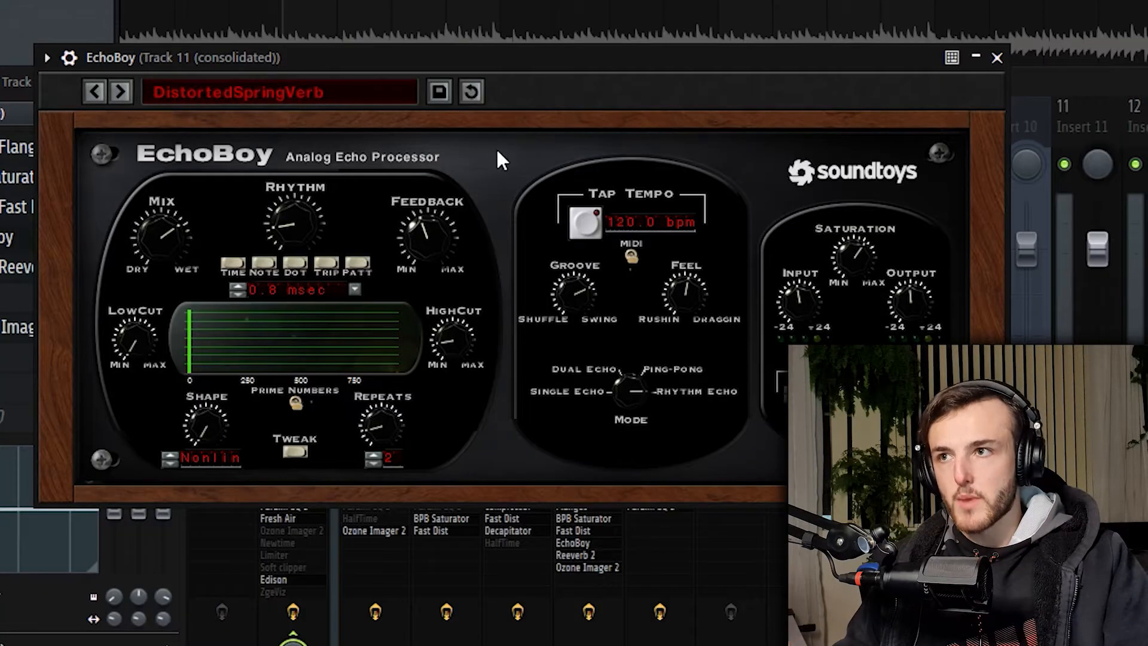
click(263, 101)
mouse_move(199, 174)
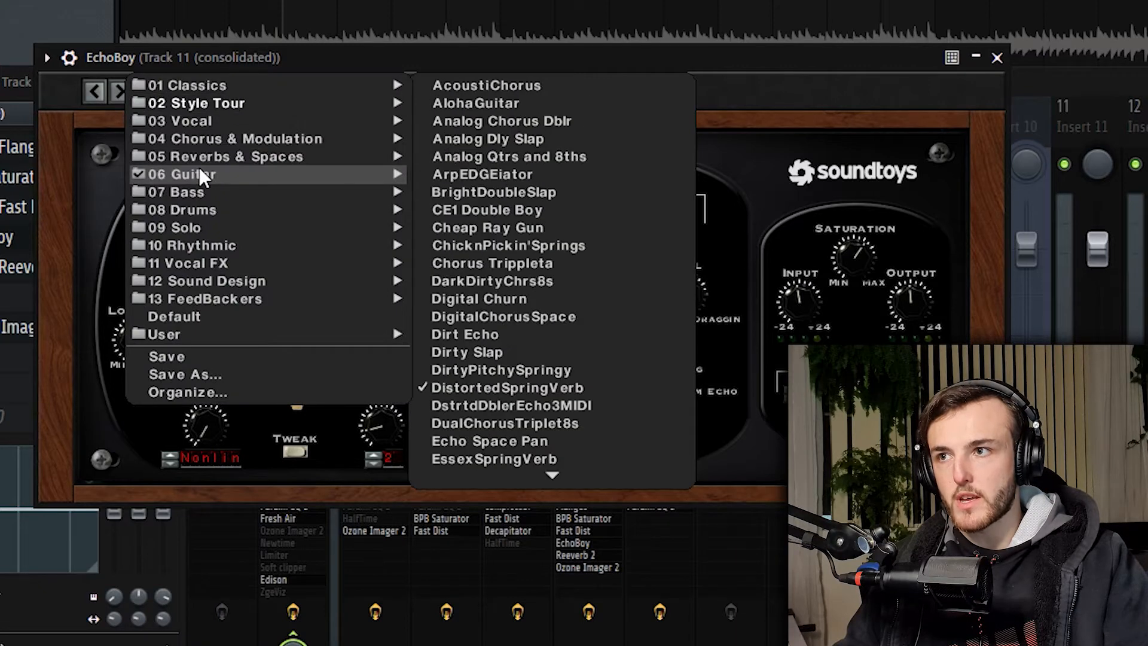
click(769, 67)
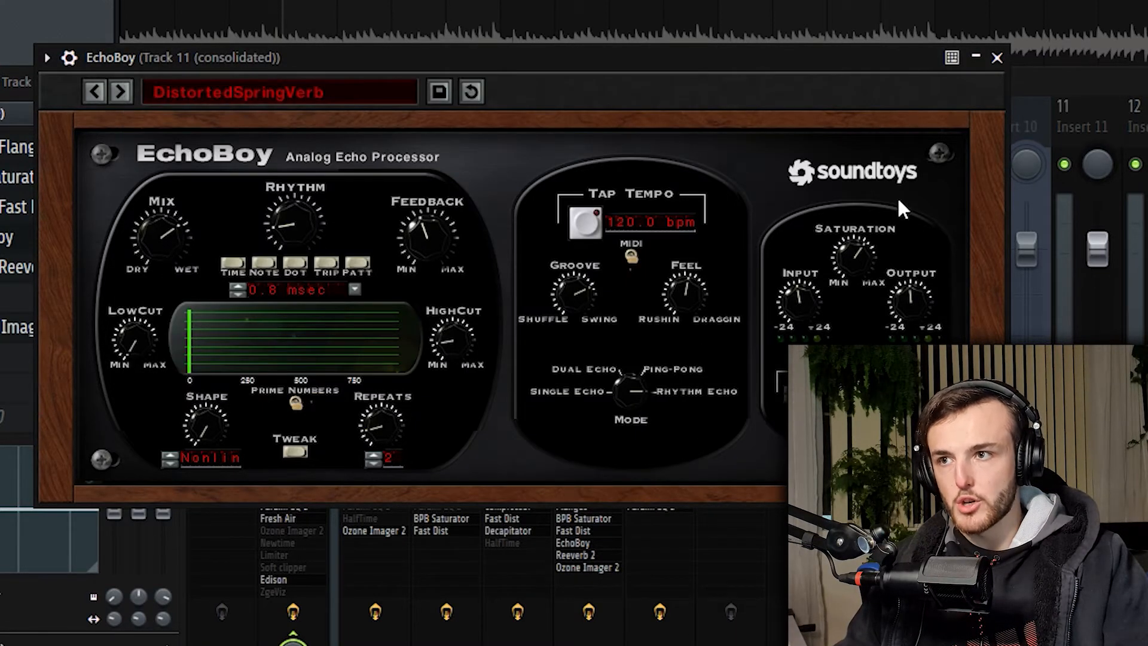
click(976, 56)
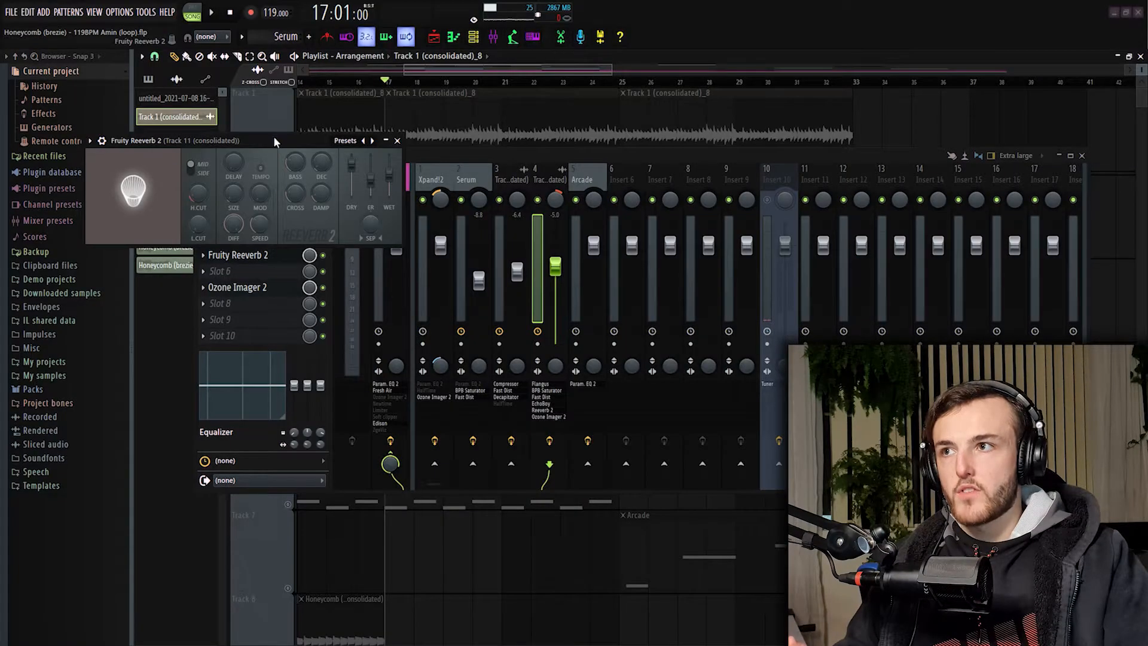
Inspect Track 11's Fruity Reeverb 2 and Ozone Imager 2 settings, close the mixer and listen to the track
drag(274, 141, 556, 150)
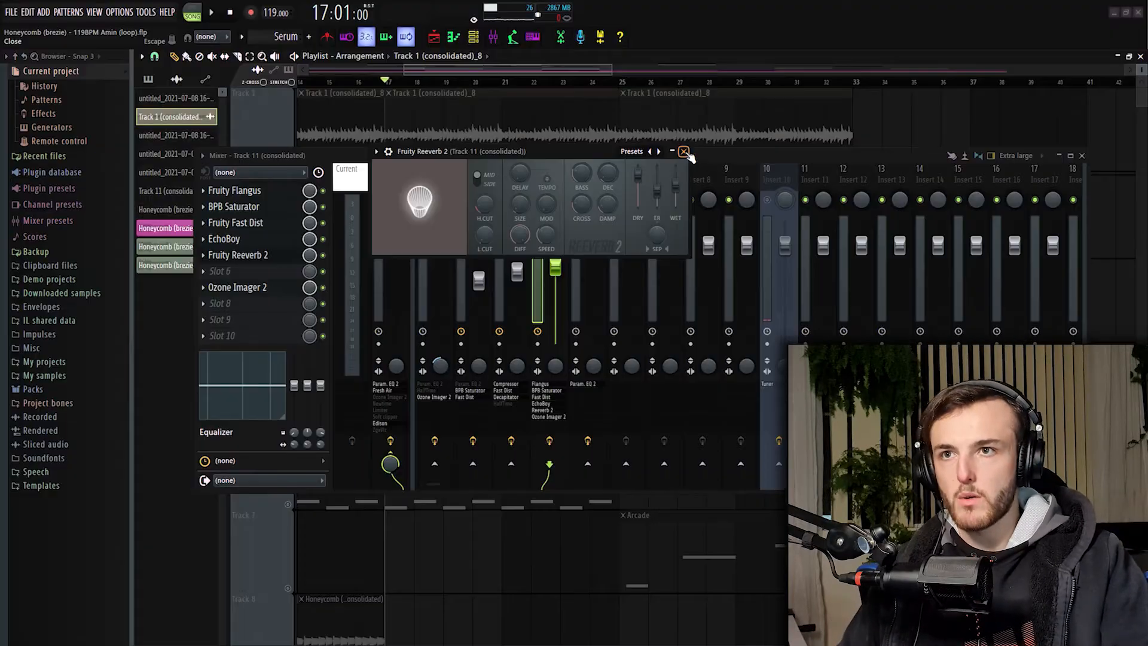
click(780, 154)
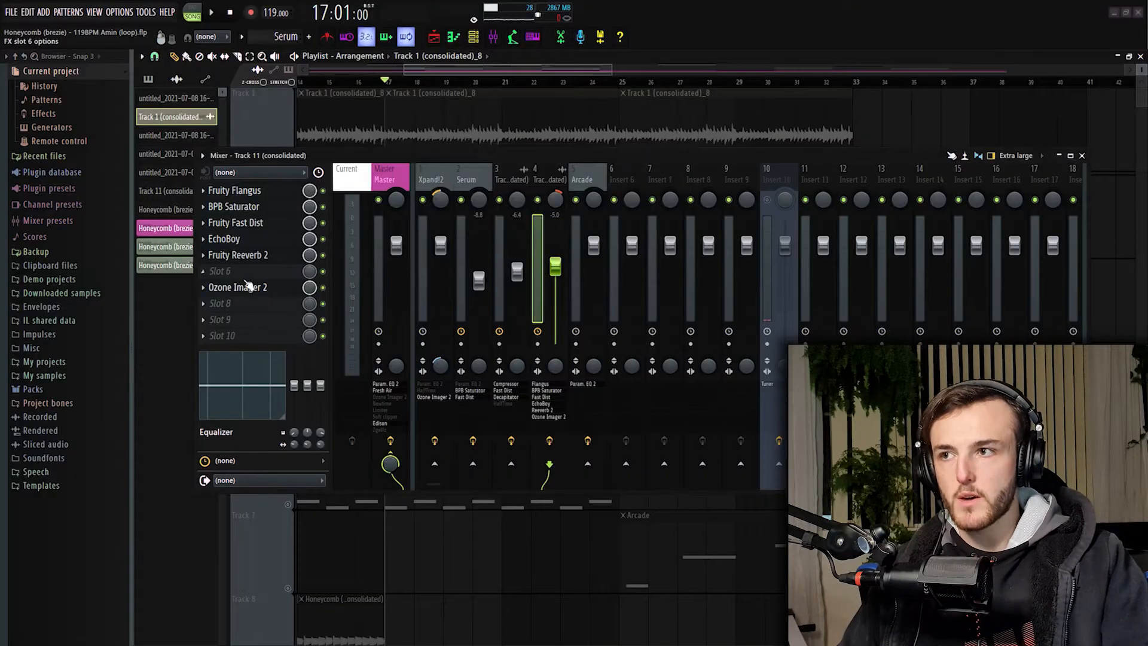
click(253, 288)
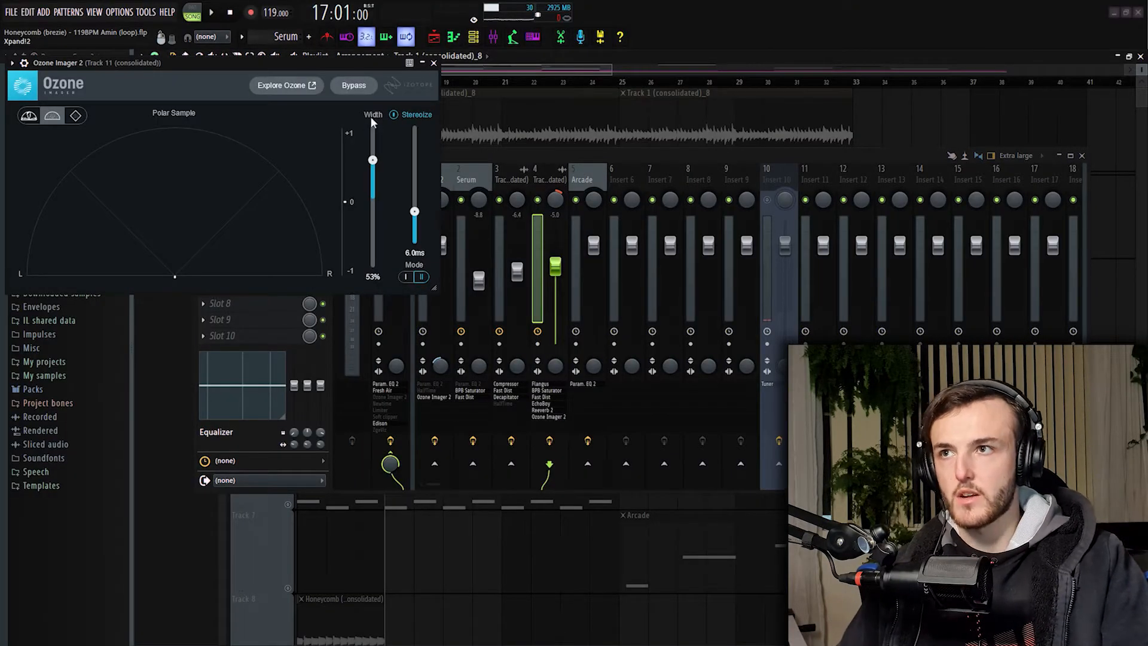
click(434, 63)
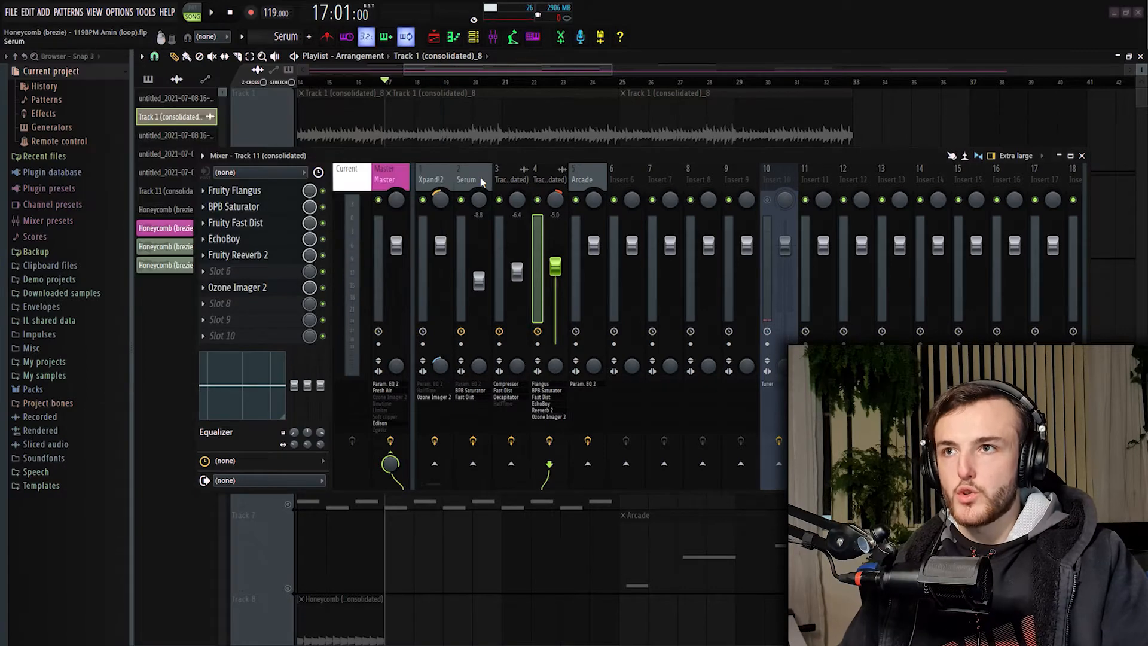
drag(478, 153, 488, 294)
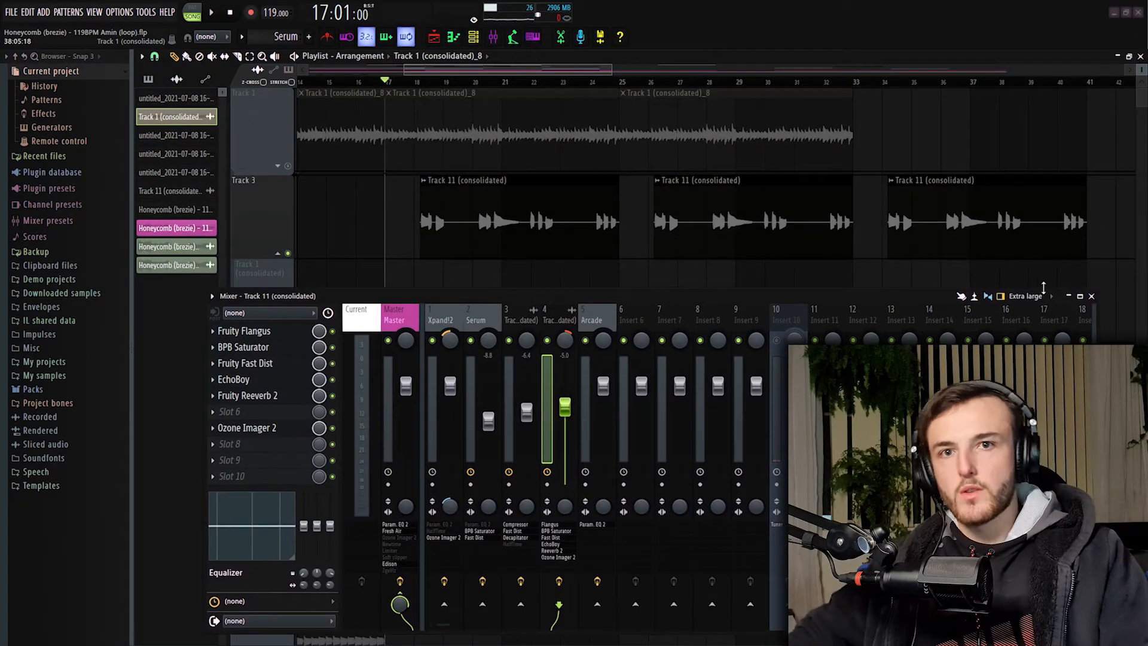
click(1092, 296)
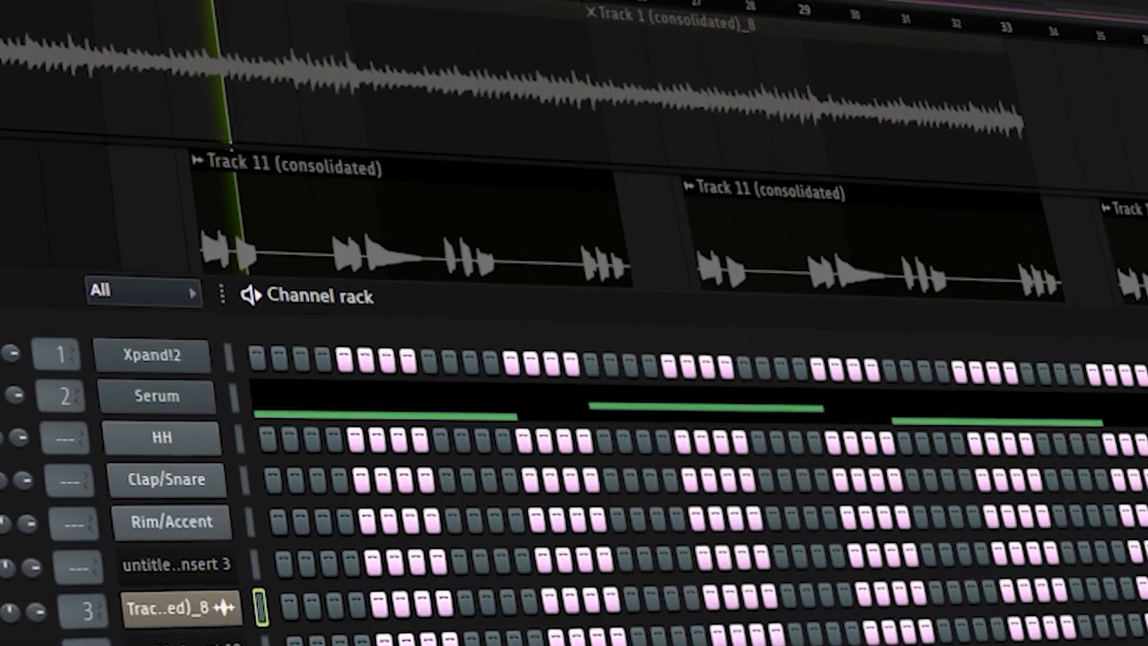
key(F6)
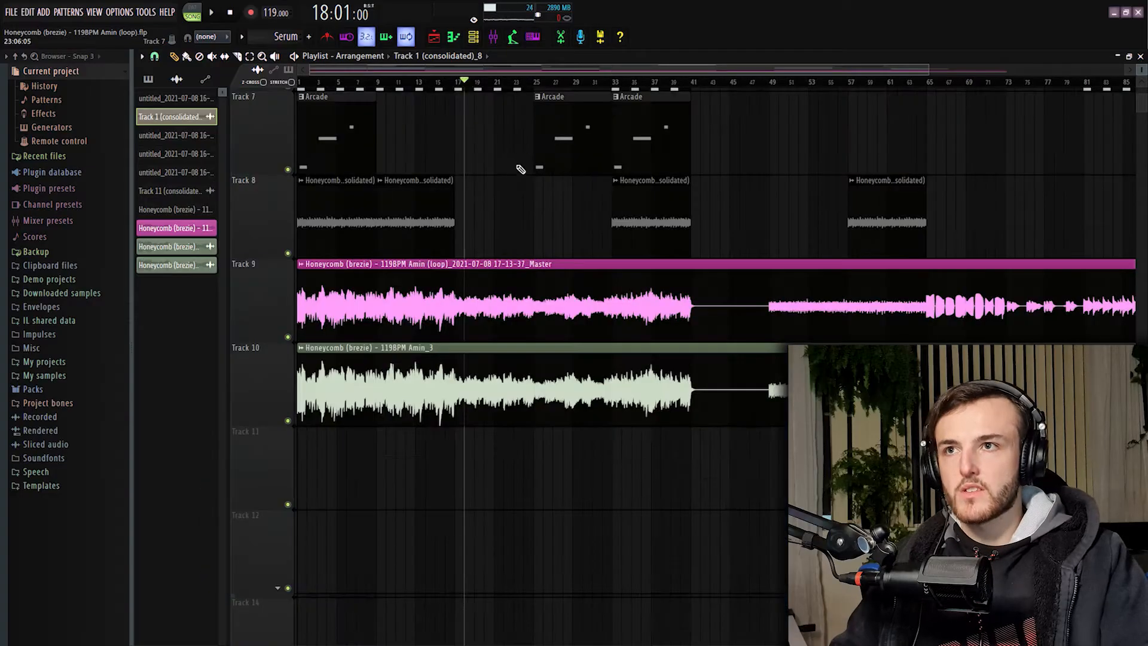
Set the playhead to bar 25, examine the Arcade pattern's notes in the piano roll and listen to them
click(547, 82)
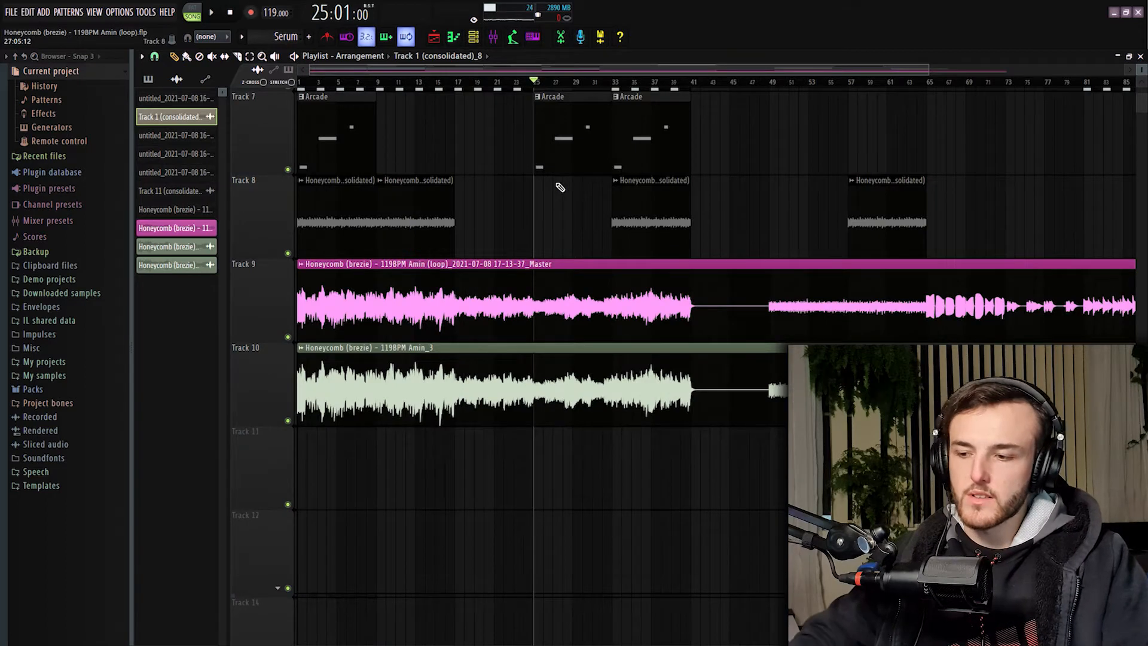
key(F6)
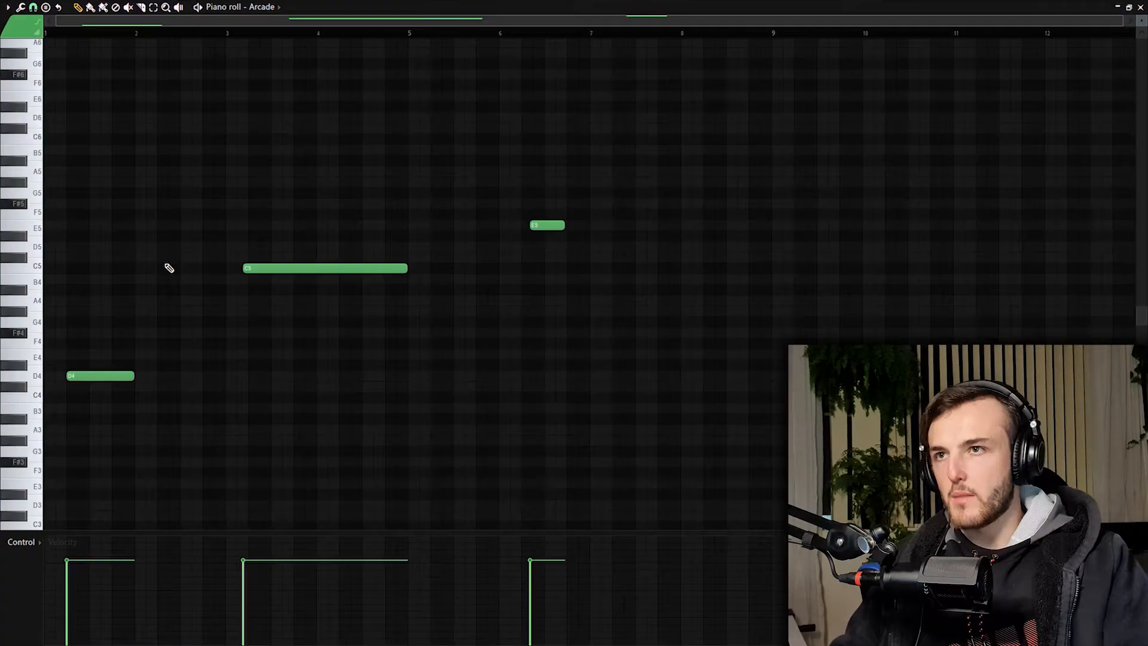
scroll(167, 264, up, 3)
drag(548, 257, 547, 252)
key(space)
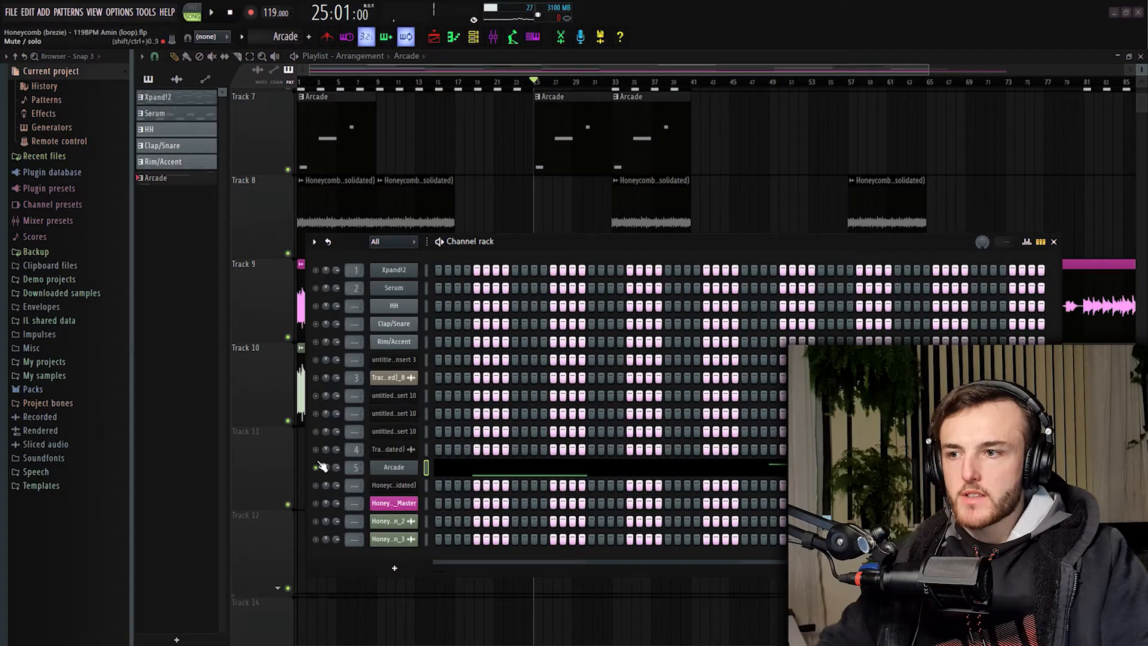
Unsolo the Arcade channel and close the channel rack
right_click(317, 468)
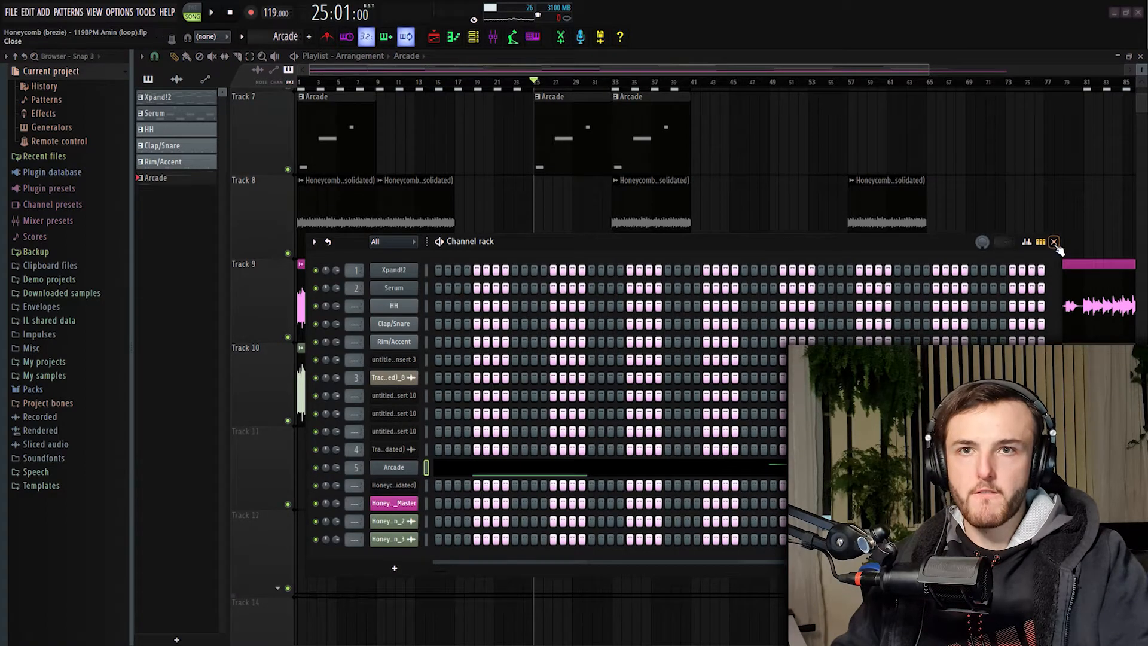
click(1054, 242)
scroll(419, 299, up, 1)
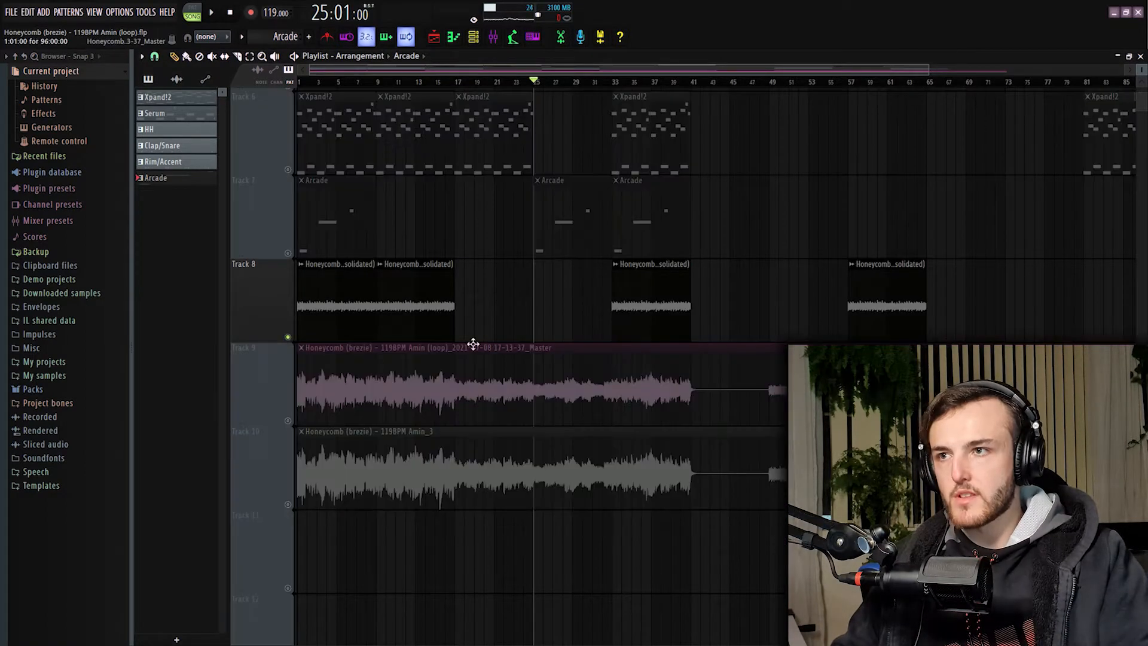
Examine the soloed Track 8 audio clips in the playlist and listen to them from bar 1
scroll(409, 347, up, 4)
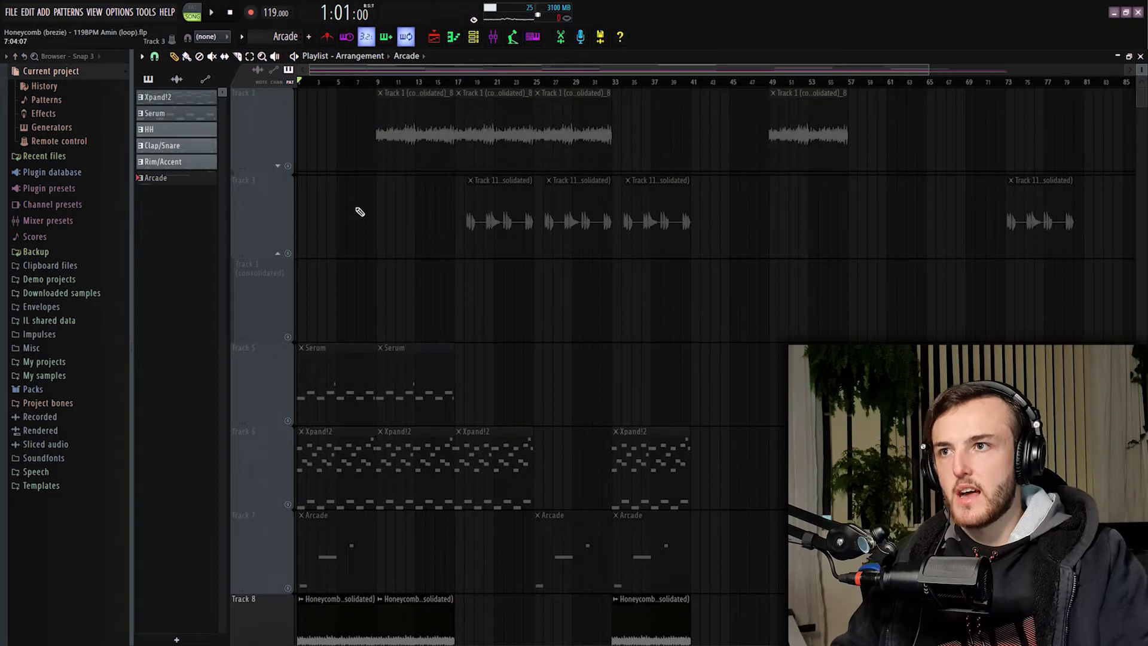
drag(335, 131, 540, 143)
scroll(336, 396, down, 3)
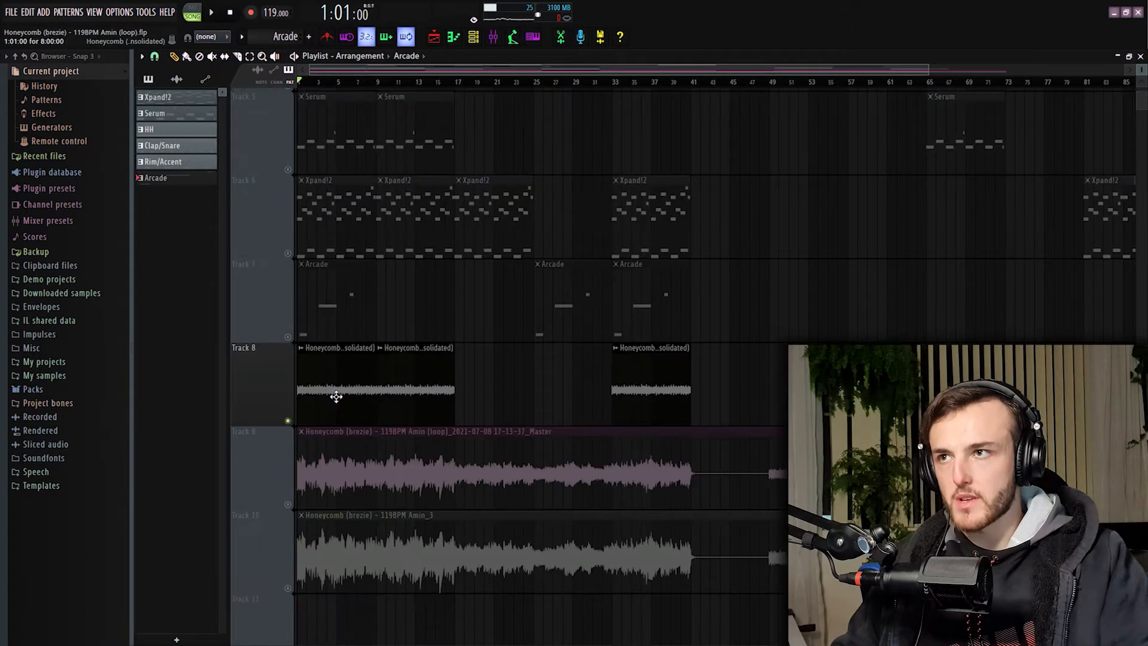
scroll(389, 378, up, 3)
key(space)
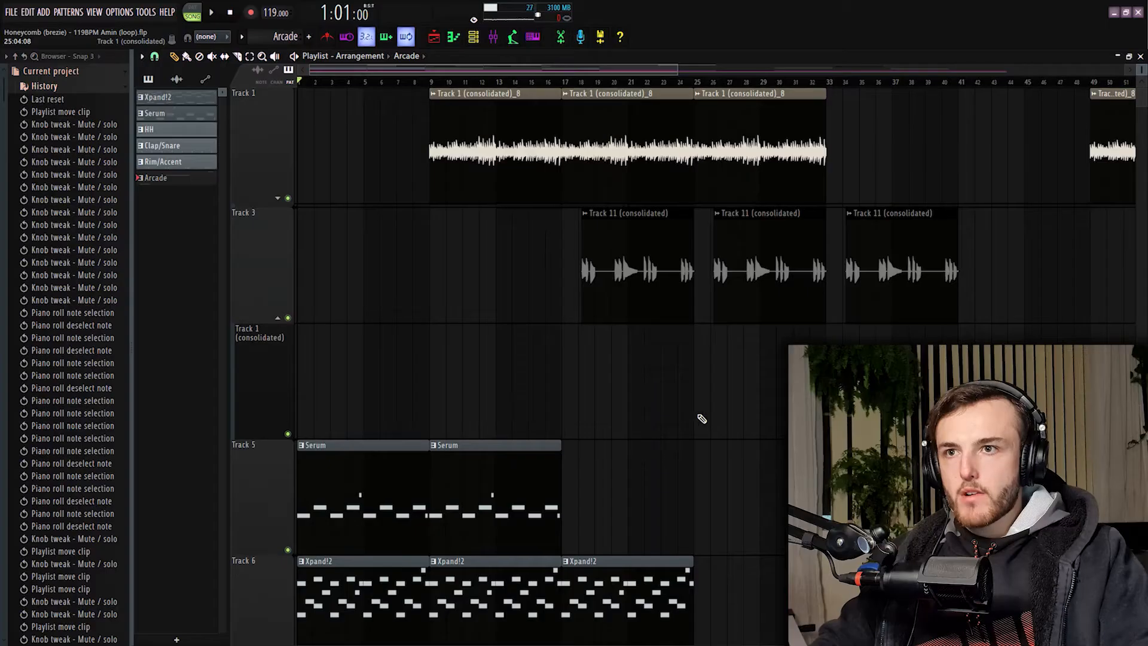
Review how the clips are layered from bar 1 to bar 25, selecting the stacked clips of each eight-bar section
scroll(697, 415, down, 3)
scroll(654, 392, down, 4)
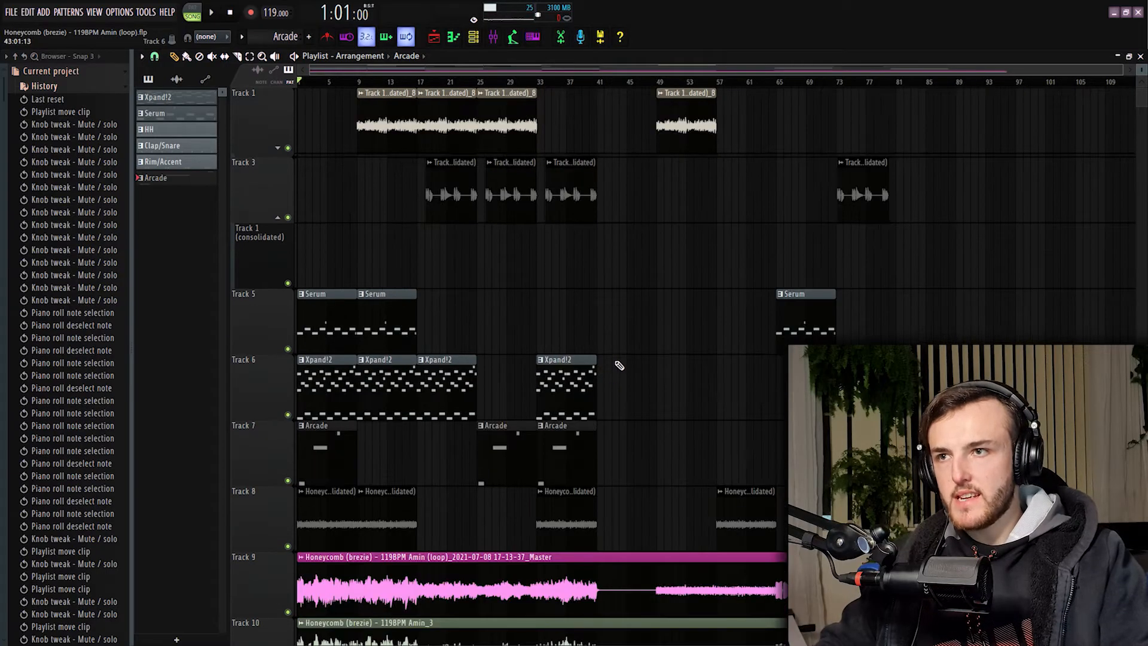
drag(329, 225, 334, 505)
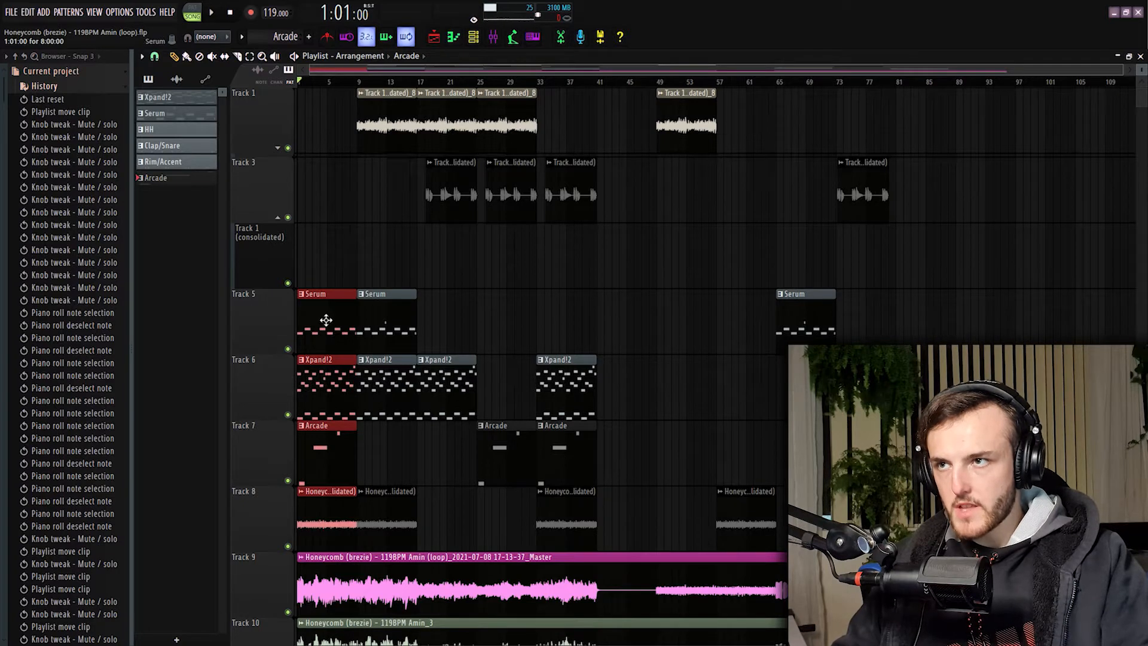
click(379, 238)
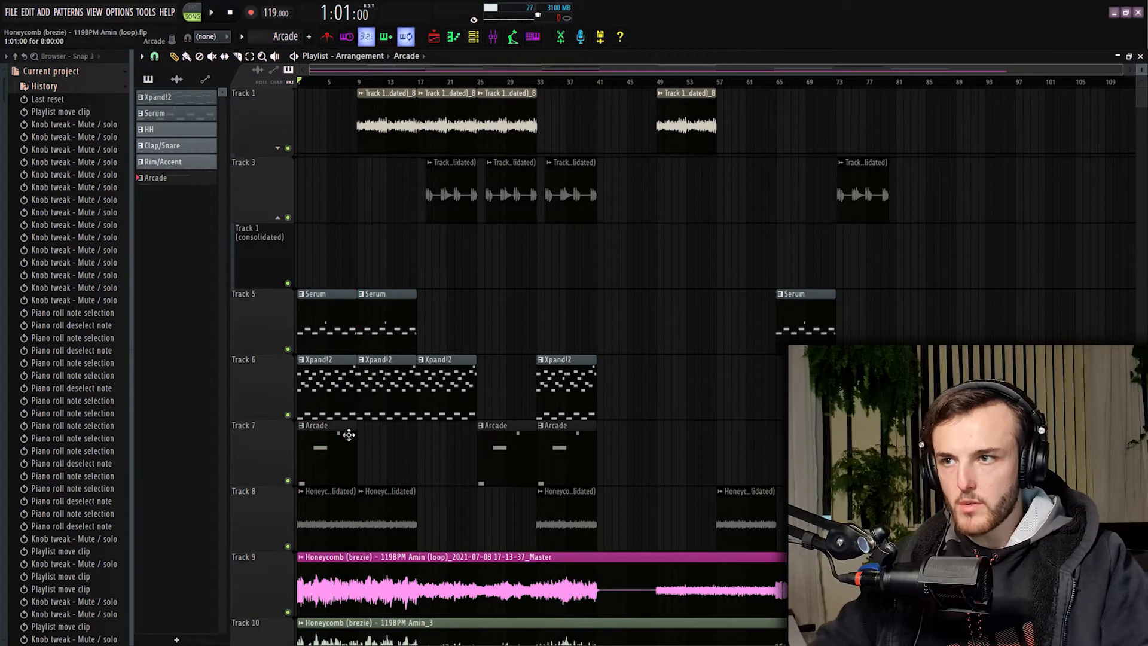
click(381, 117)
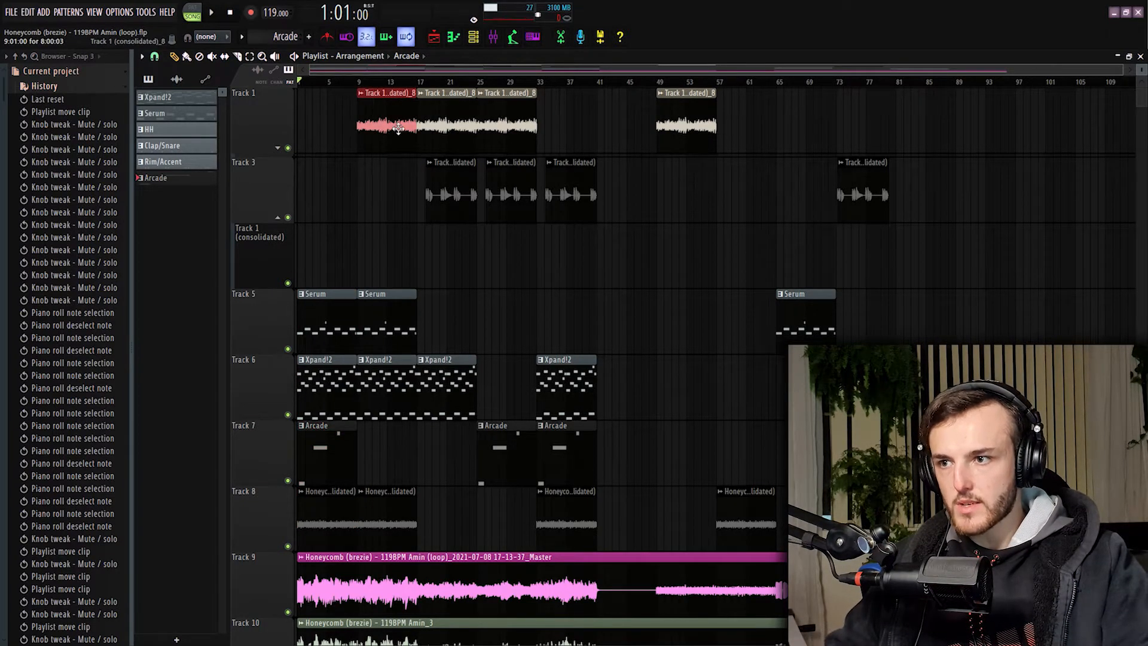
drag(456, 483, 441, 90)
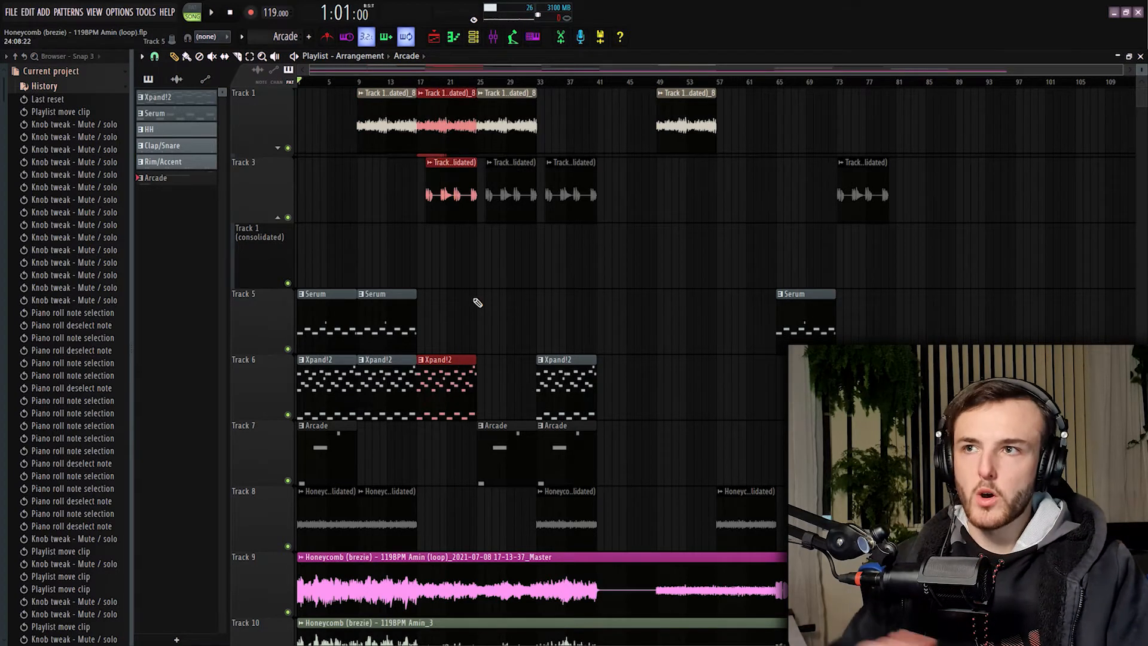
drag(448, 286, 446, 180)
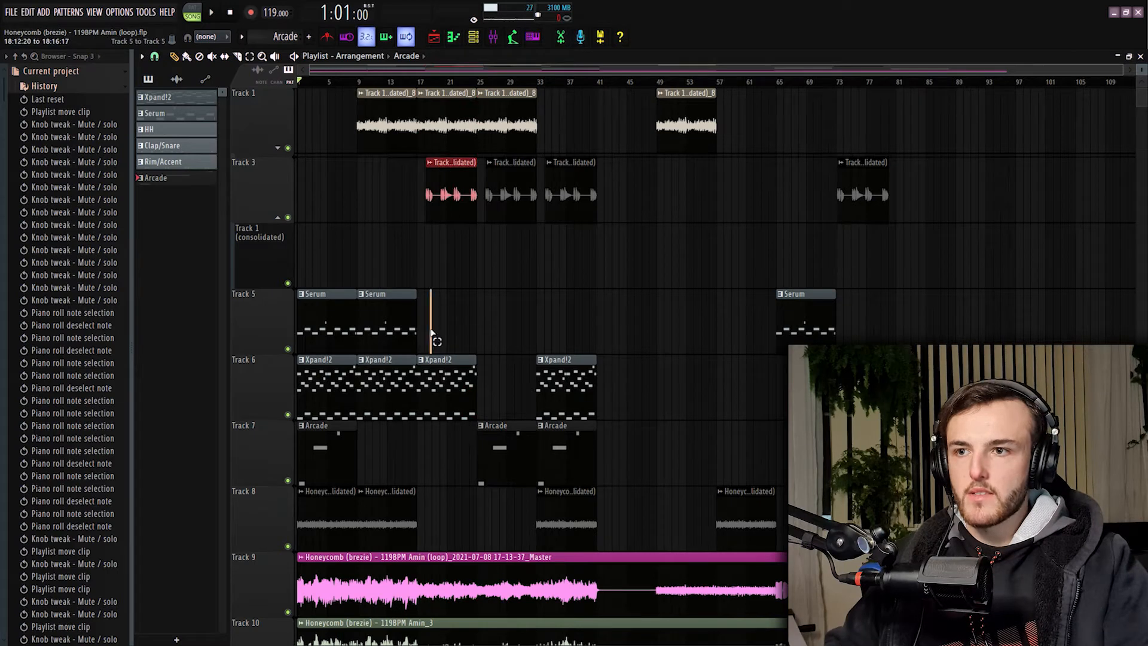
Review the clips layered from bar 25 to bar 41, selecting each section's melody, audio and texture parts and then deselecting them
drag(506, 446, 600, 113)
ctrl+click(617, 186)
scroll(616, 239, up, 2)
drag(607, 251, 703, 244)
scroll(598, 239, up, 1)
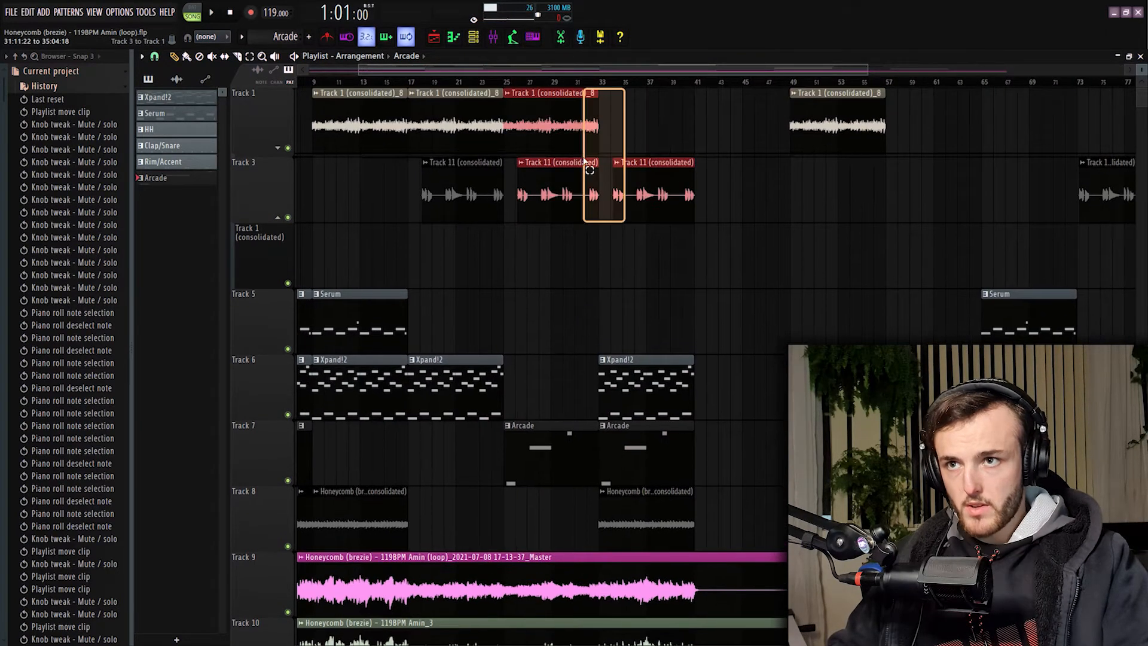
drag(534, 356, 534, 481)
ctrl+click(604, 266)
drag(720, 133, 669, 120)
drag(718, 153, 676, 200)
drag(684, 305, 637, 417)
key(ctrl+d)
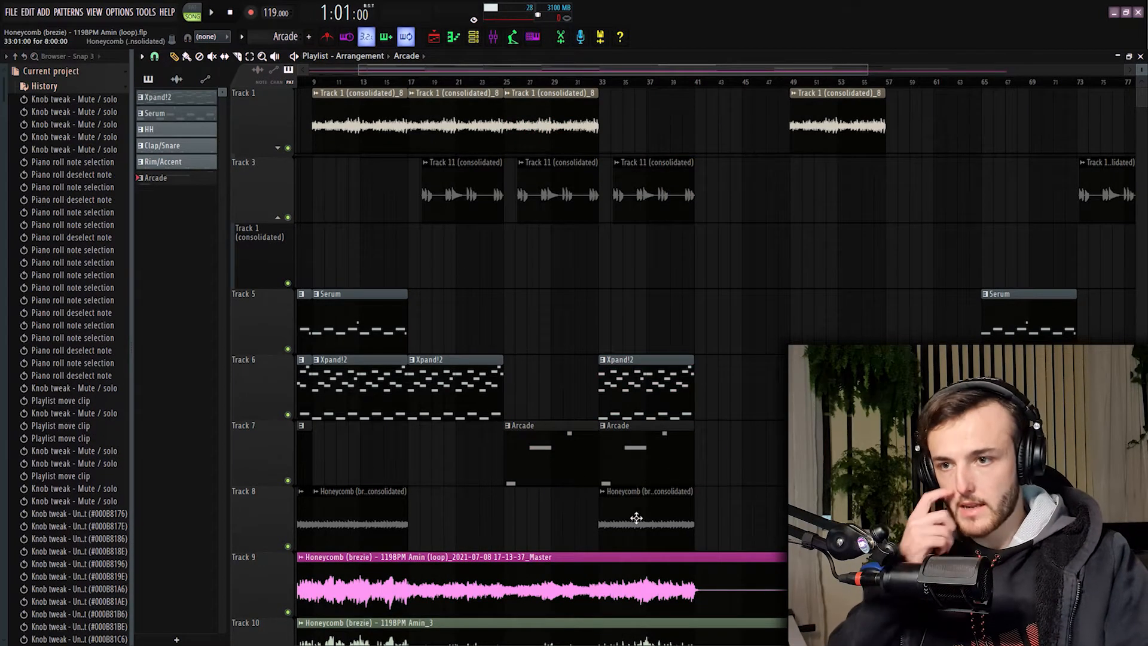
Look over the rest of the arrangement and the soloed Honeycomb audio clip on Track 10
scroll(762, 405, down, 4)
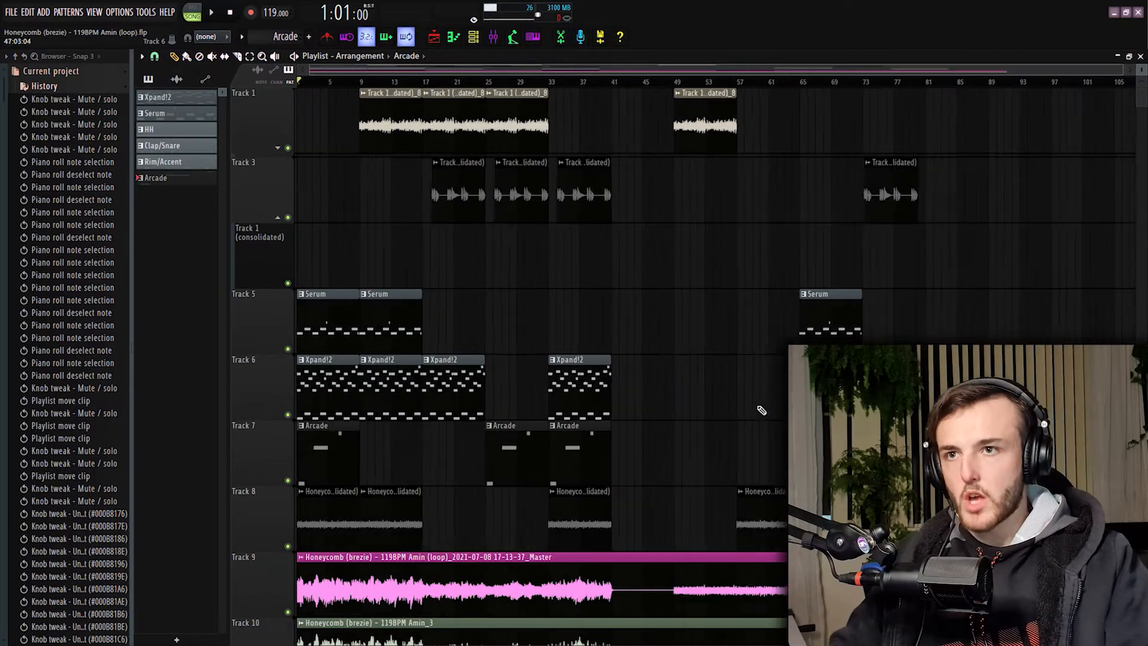
scroll(718, 371, down, 2)
scroll(730, 375, up, 2)
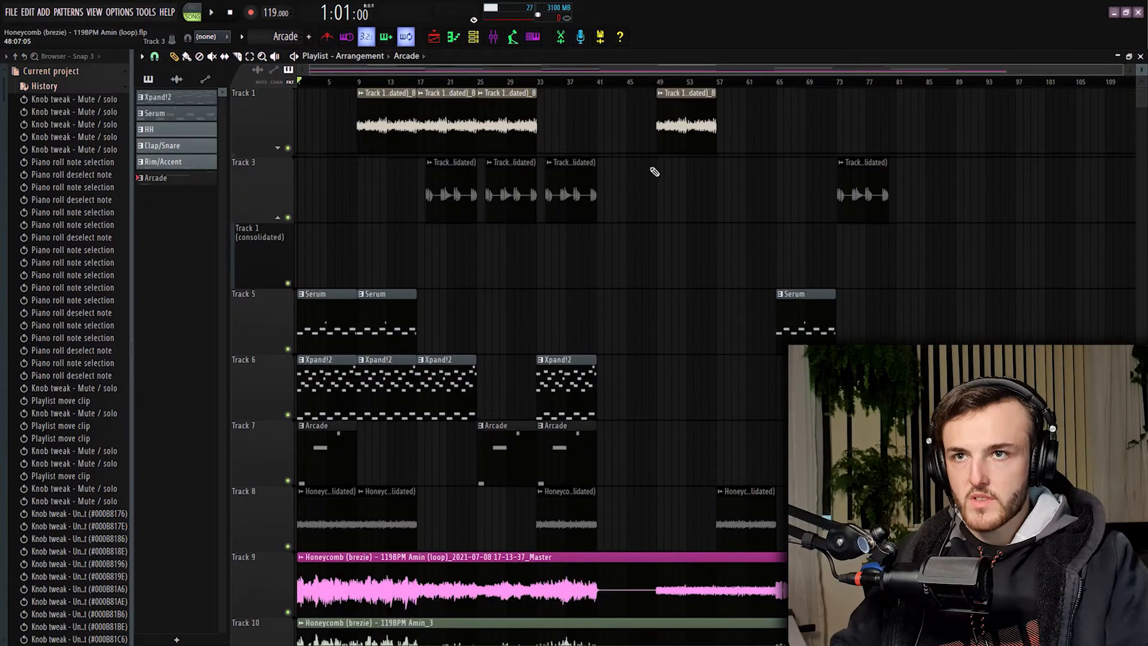
scroll(743, 424, down, 3)
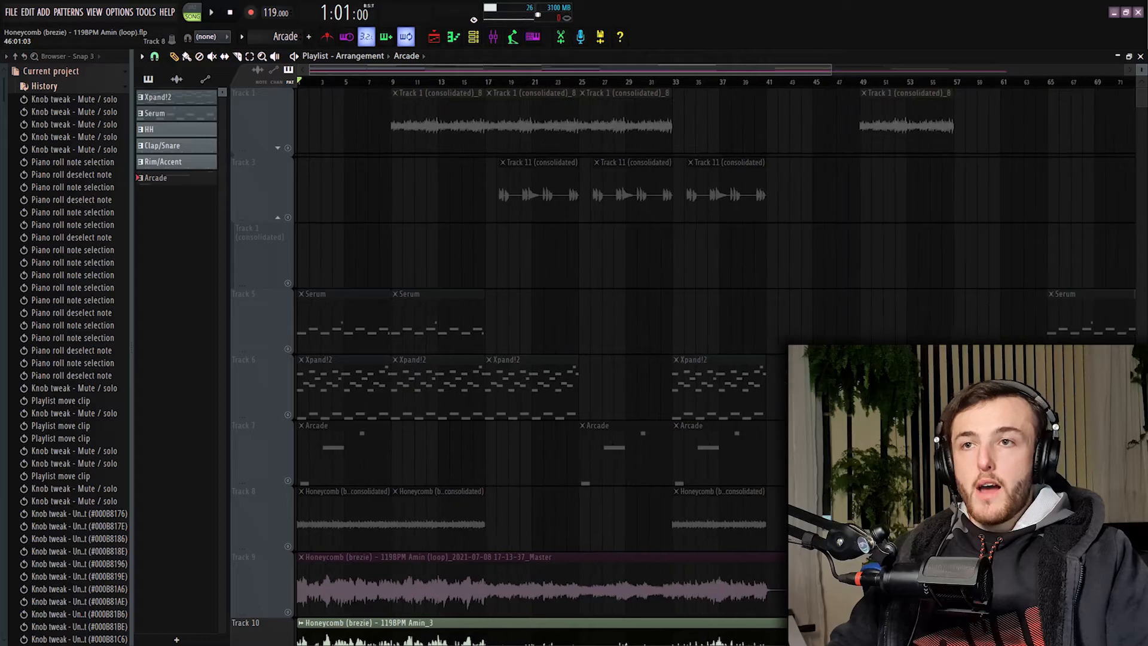
scroll(539, 299, down, 5)
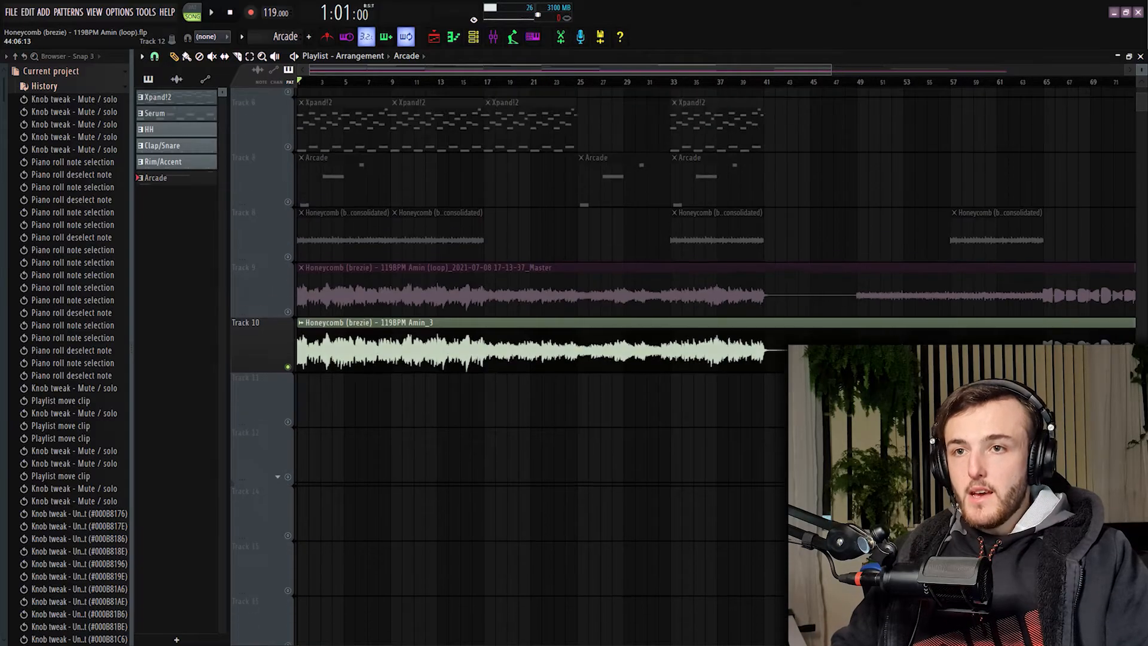
scroll(538, 299, up, 3)
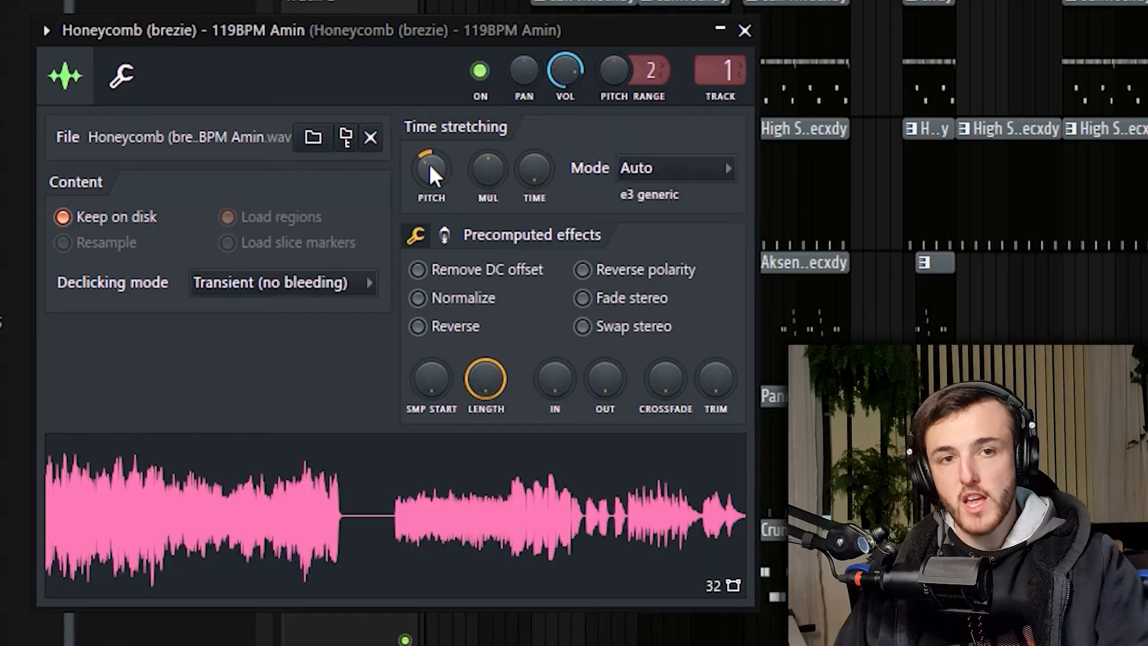
Check the Honeycomb sample's time-stretching pitch and play the Can HH pattern in the piano roll
click(445, 171)
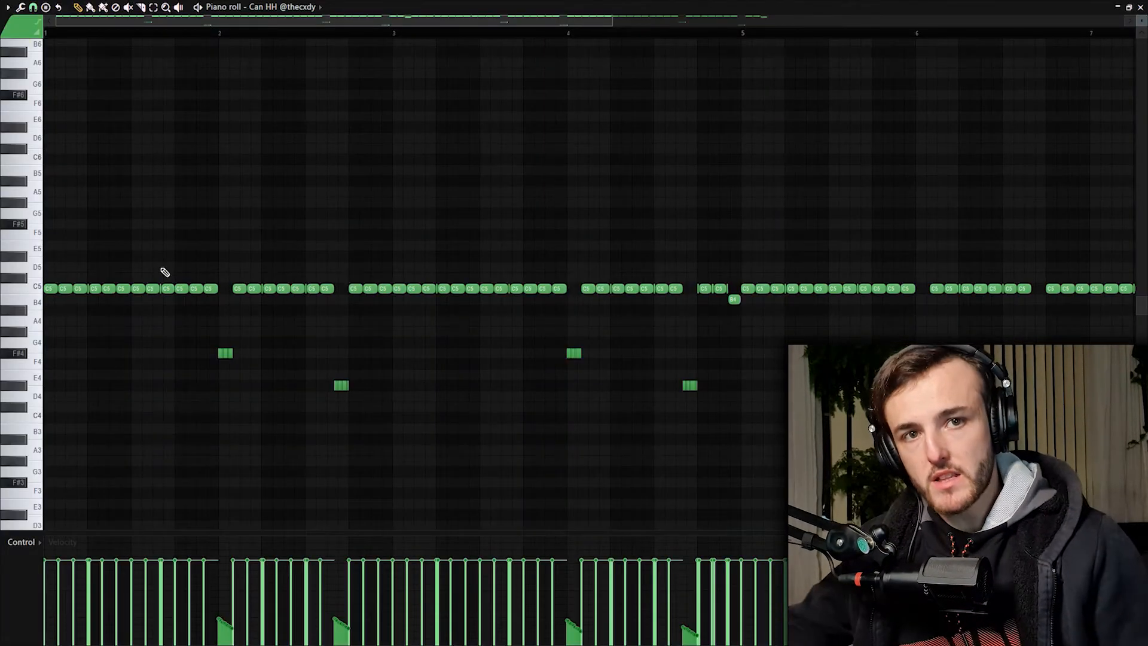
scroll(574, 161, down, 2)
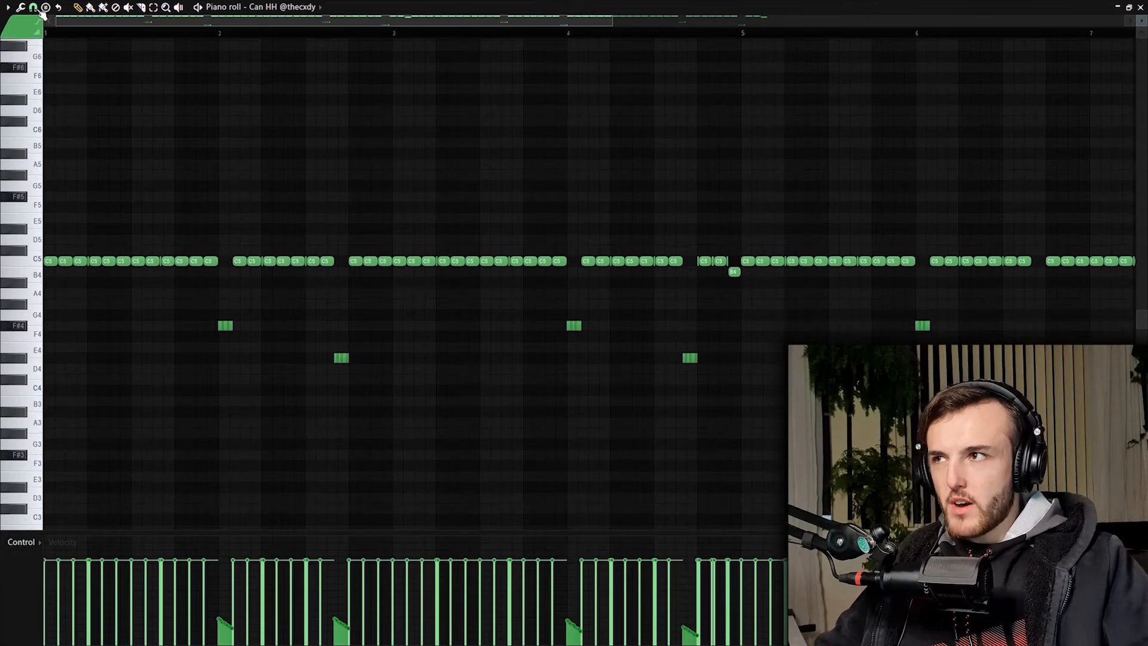
key(space)
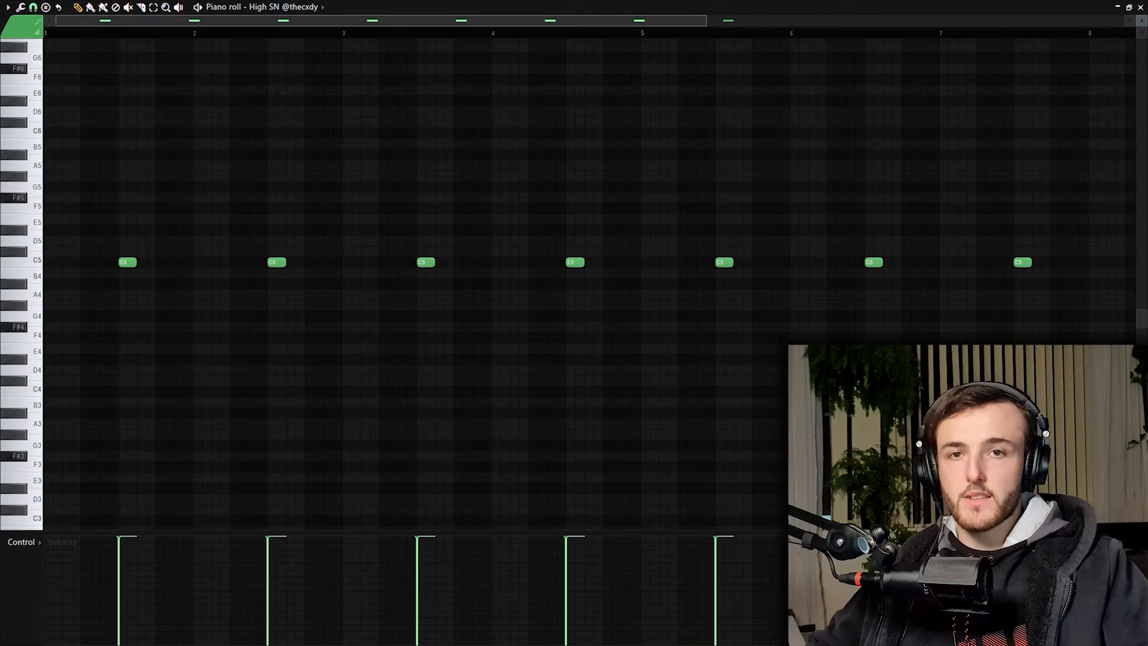
Listen to the High SN pattern, and examine and play the Aksent SN notes in the piano roll
key(space)
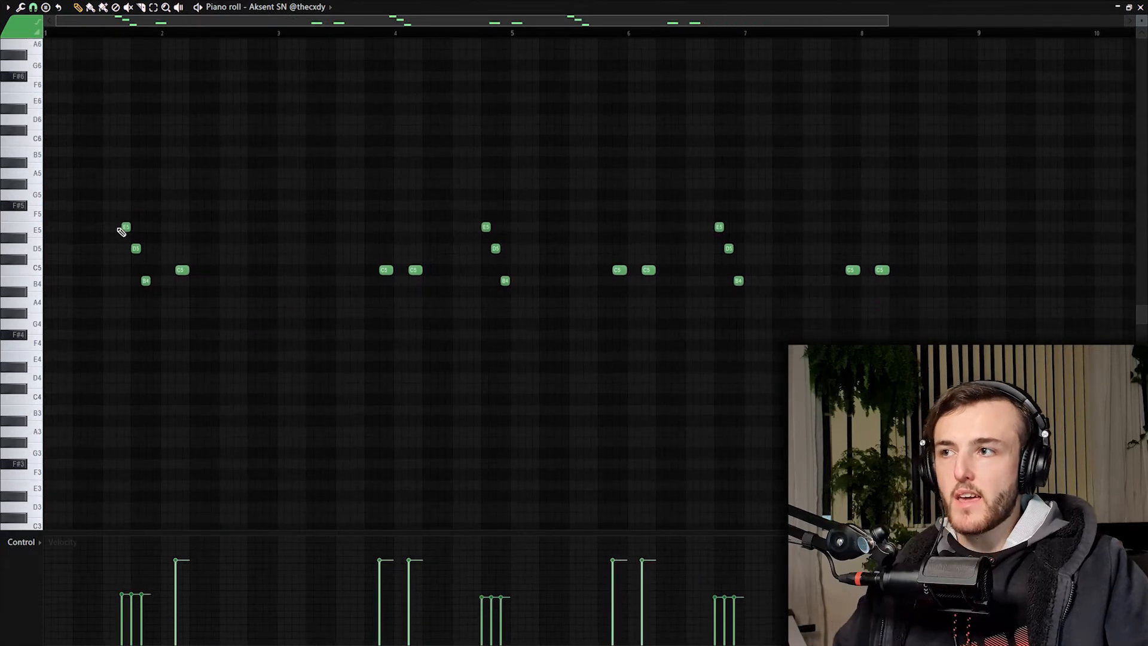
ctrl+right_click(185, 373)
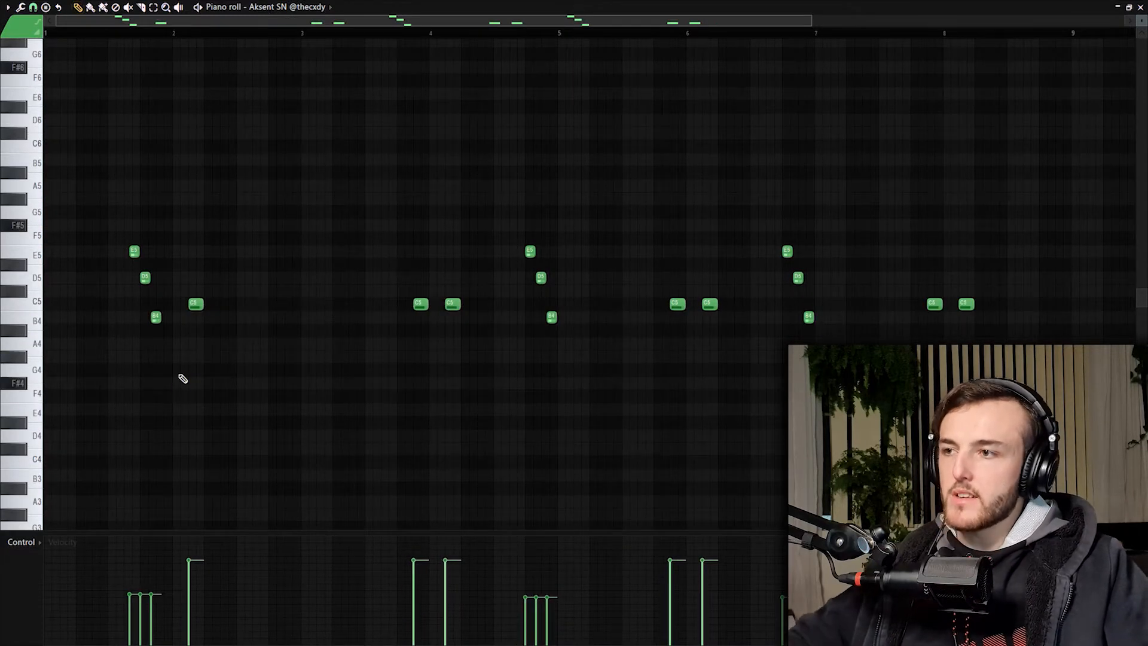
mouse_move(148, 319)
mouse_down()
mouse_move(123, 213)
mouse_move(134, 341)
mouse_up()
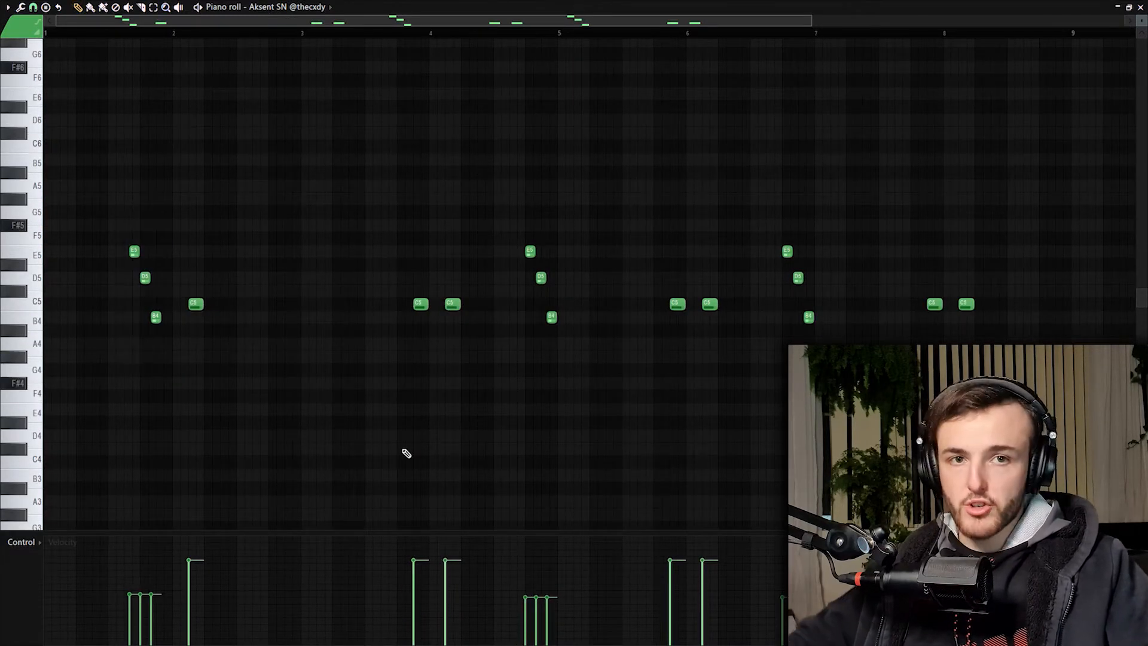
key(space)
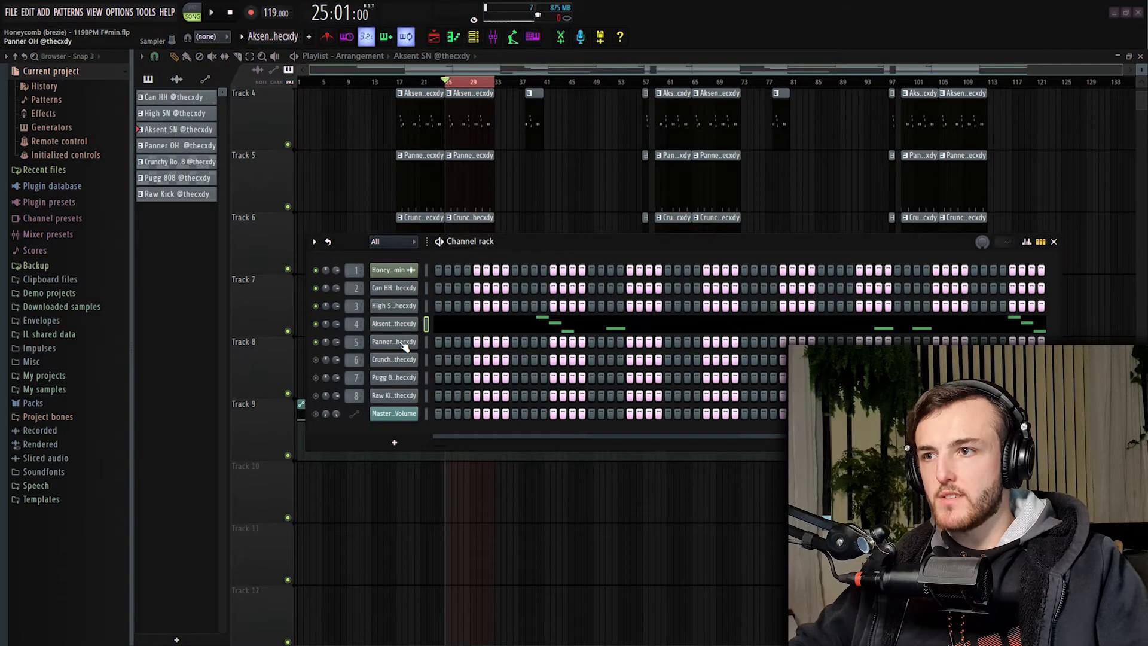
Listen to the Panner OH part, and examine and play the Raw Kick notes in the piano roll
key(space)
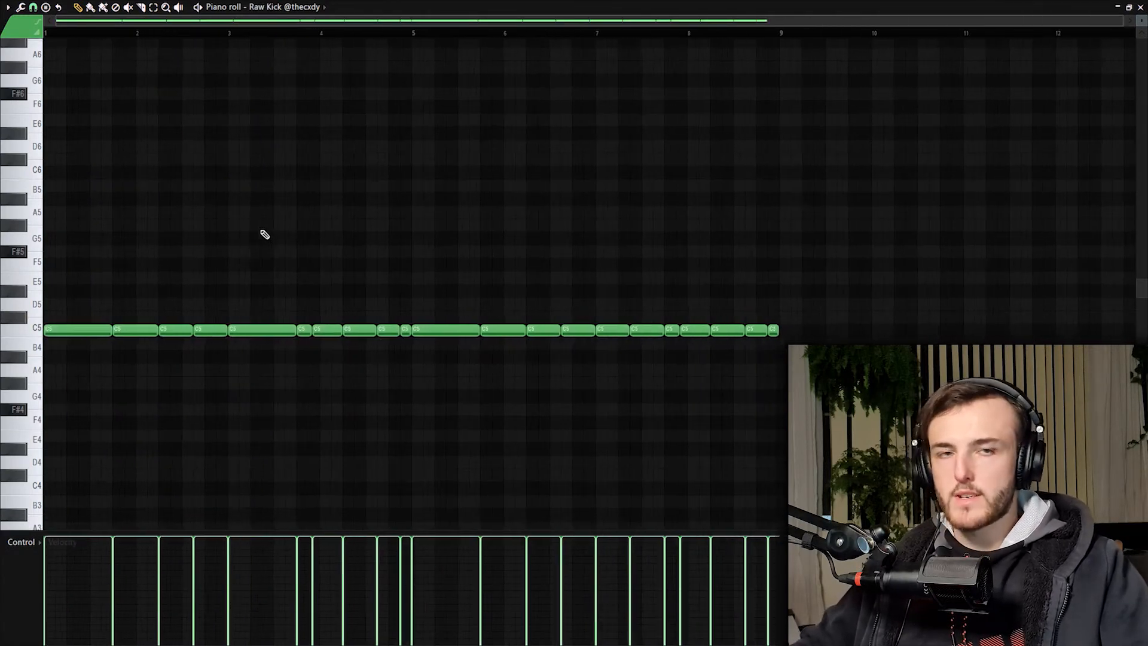
scroll(261, 231, down, 3)
scroll(210, 218, up, 5)
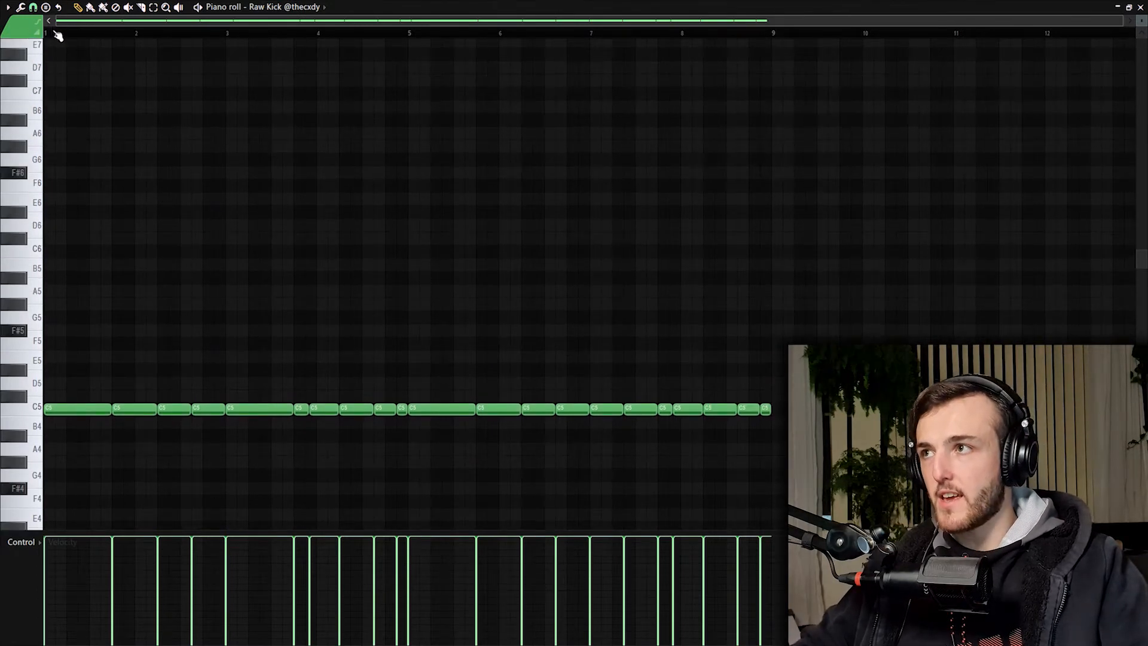
scroll(275, 171, down, 3)
key(space)
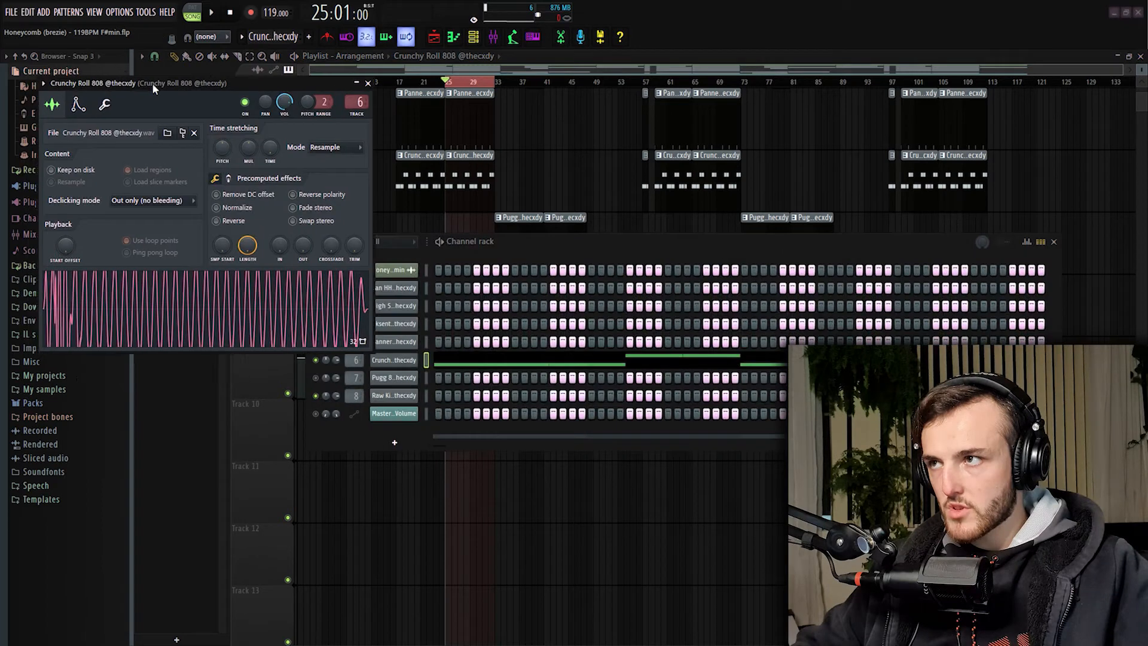
Inspect the sampler settings and waveforms of the Crunchy Roll 808 and Pugg 808 channels, then close the sampler
drag(139, 85, 611, 156)
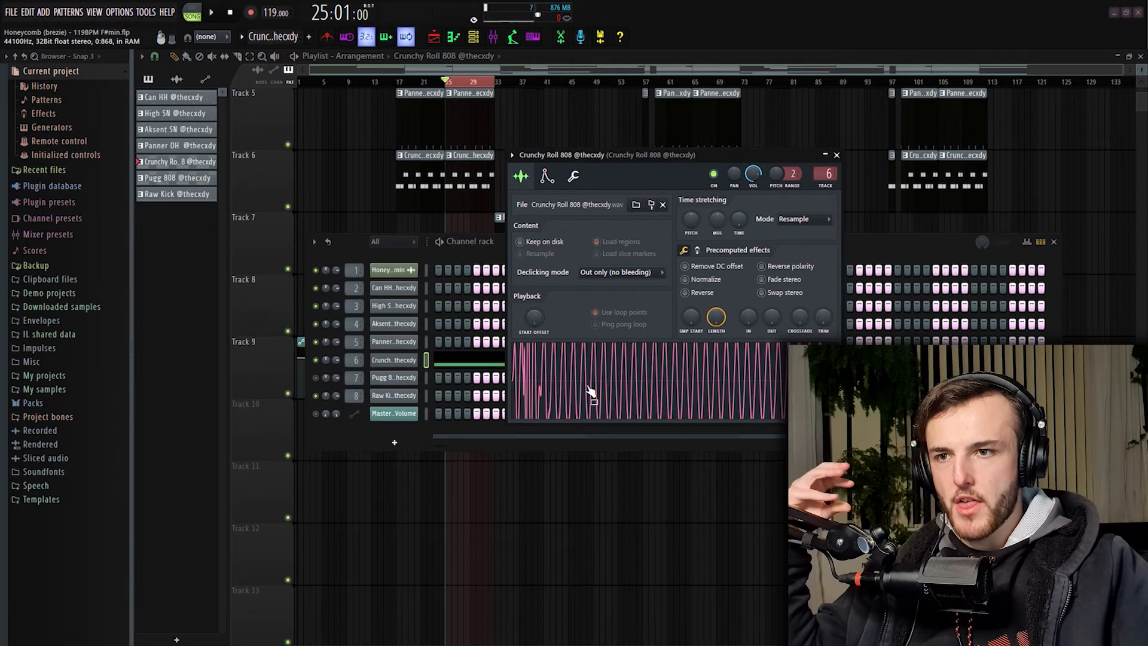
click(394, 377)
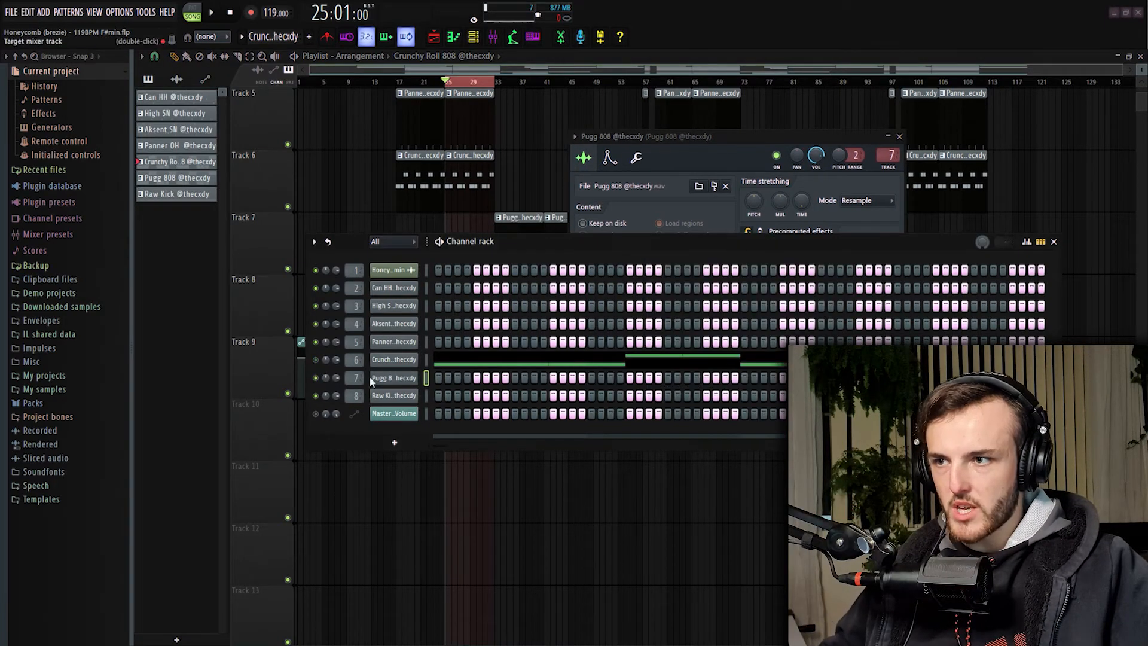
drag(714, 154, 616, 141)
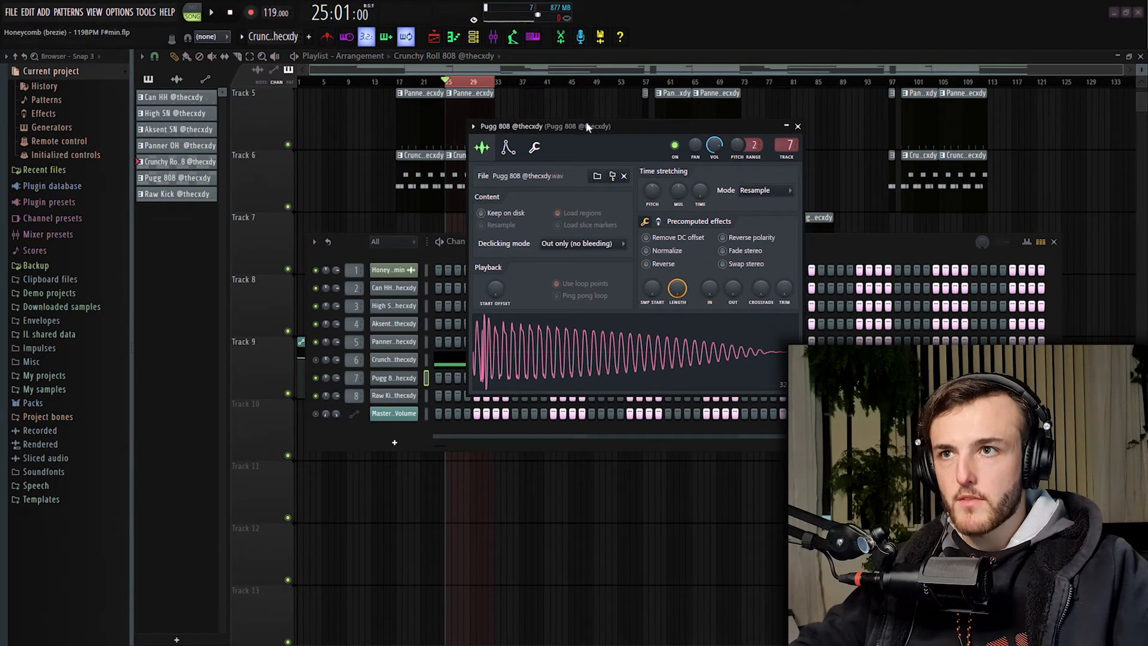
drag(625, 126, 644, 169)
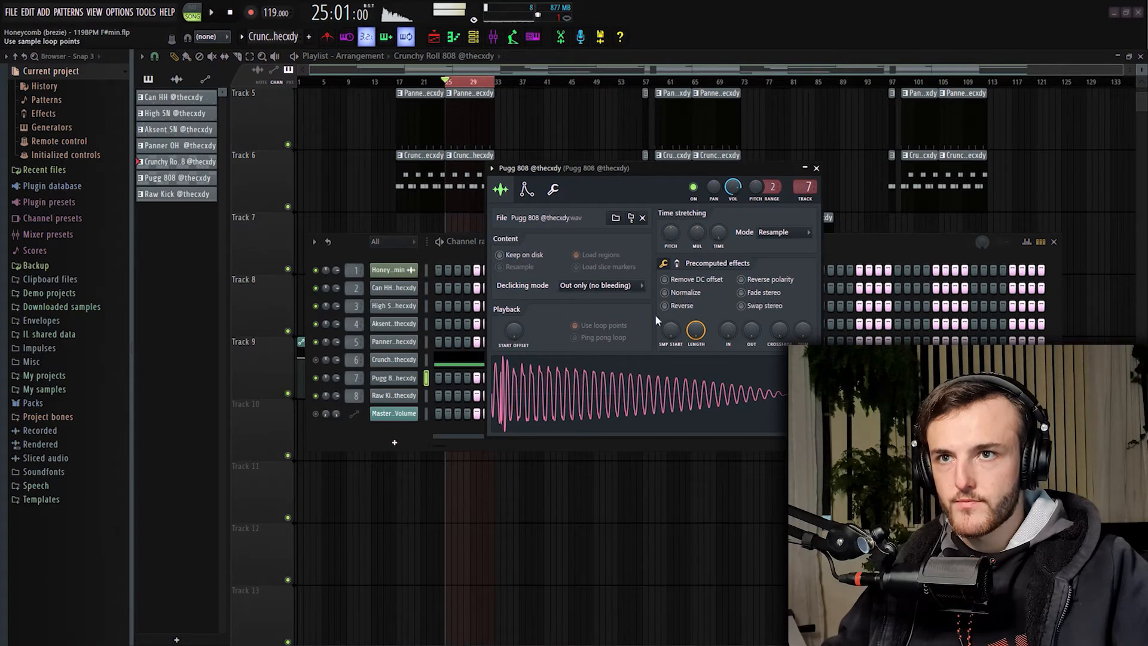
click(816, 168)
Set the playlist time selection to bars 33 to 41 and examine the Pugg 808 notes in the piano roll
scroll(516, 133, up, 2)
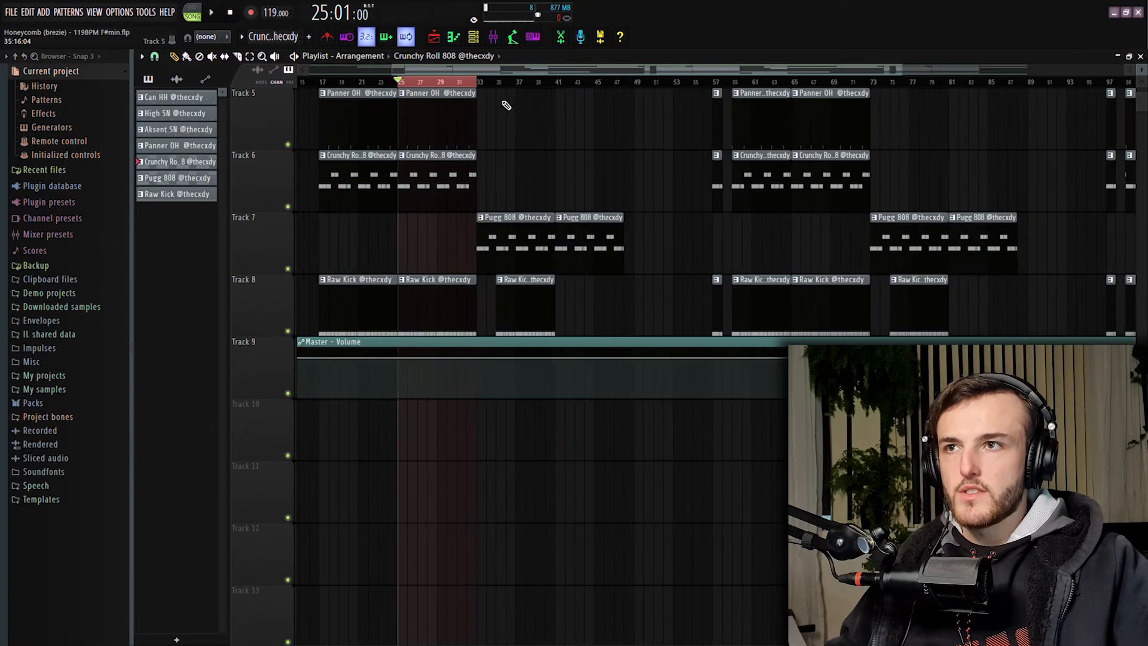
drag(483, 83, 556, 83)
double_click(518, 234)
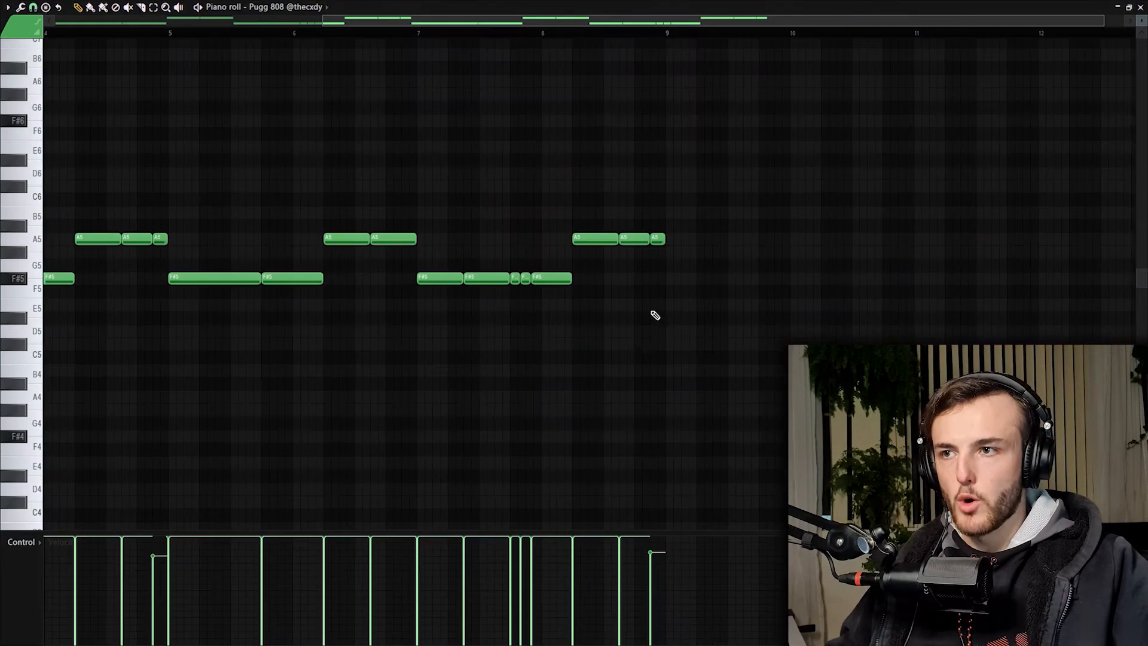
scroll(543, 462, down, 2)
drag(421, 386, 581, 408)
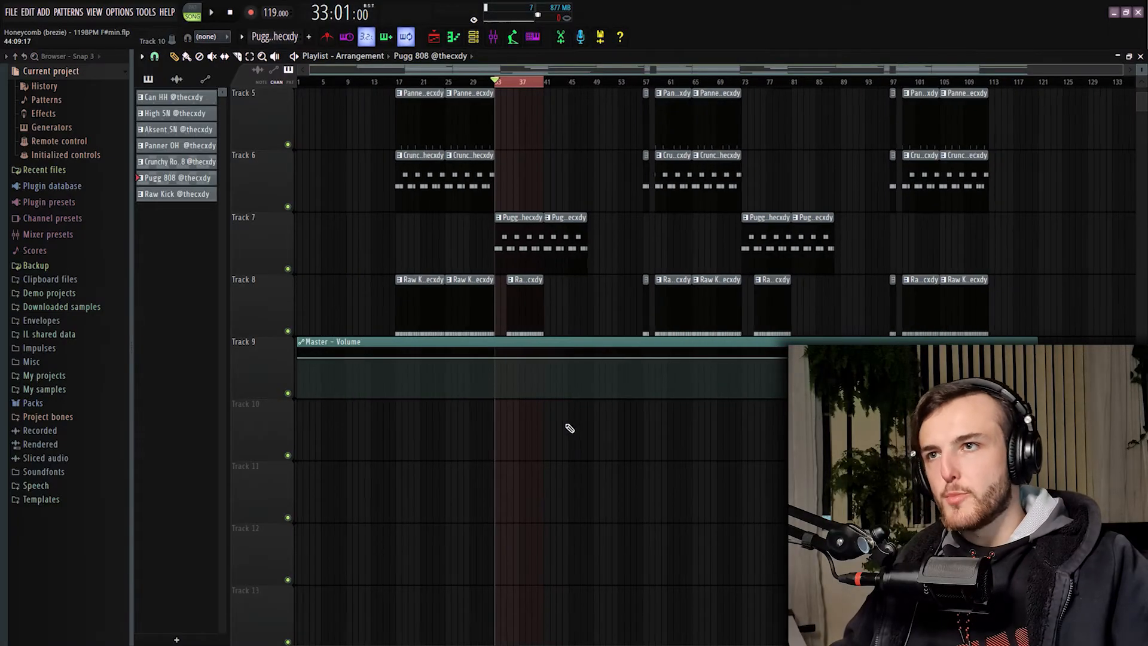
Set the playlist time selection to bars 1 to 17 and examine the intro section of the arrangement
scroll(380, 168, up, 4)
key(space)
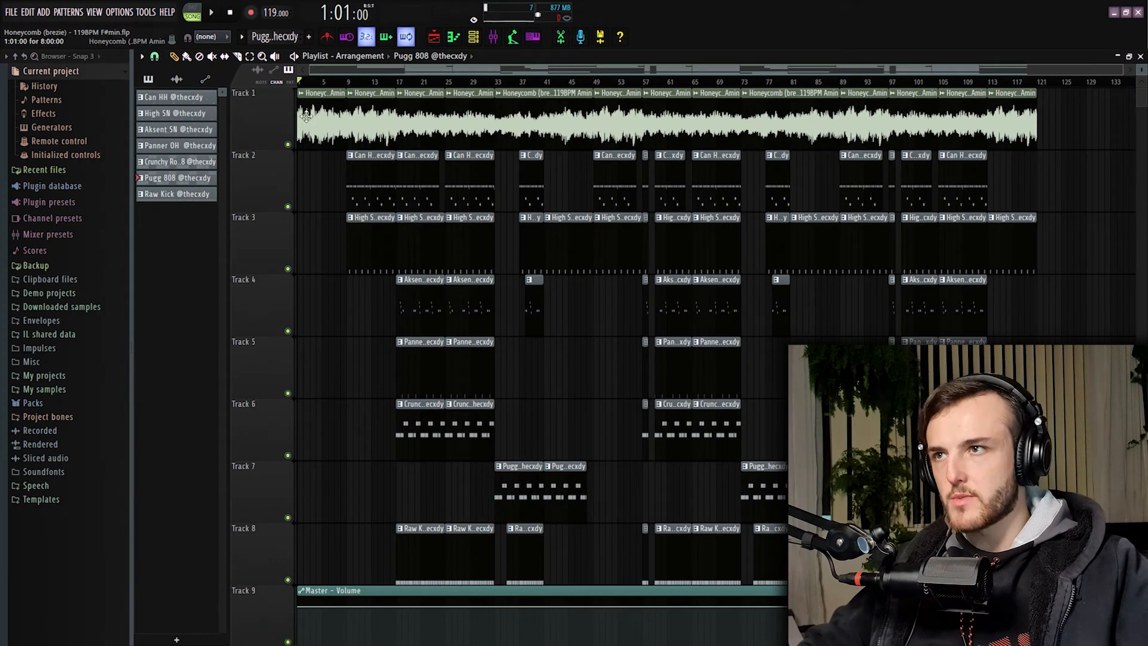
drag(399, 83, 91, 122)
click(326, 335)
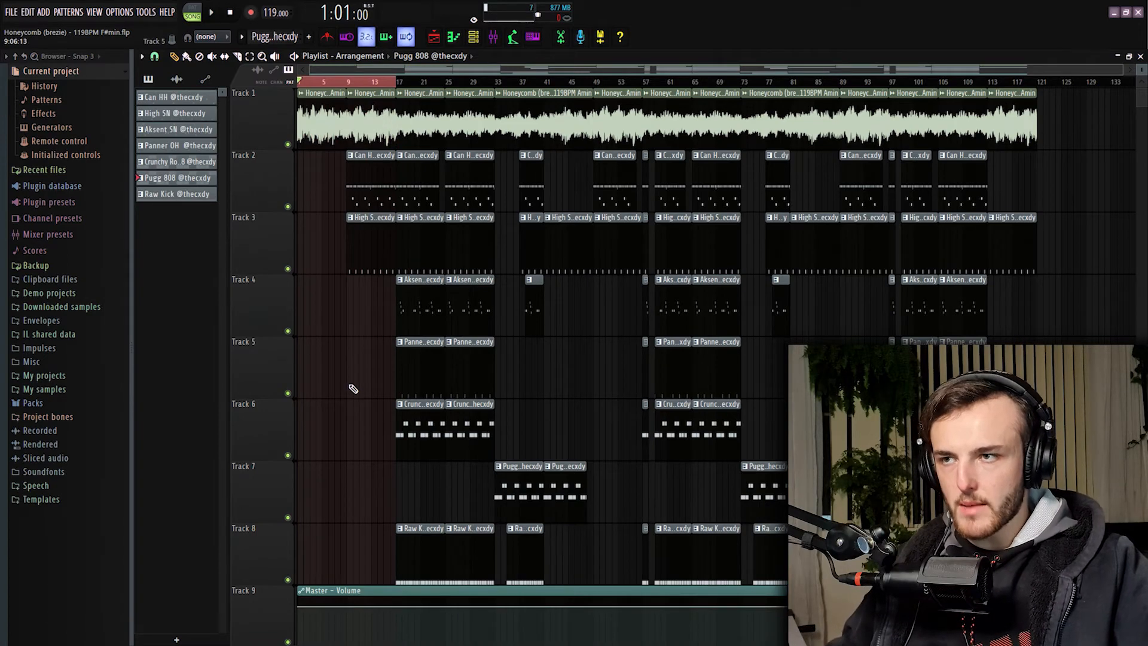
Set the playlist time selection to bars 17 to 33, examine its clips, and place the playhead at bar 24
drag(398, 82, 494, 85)
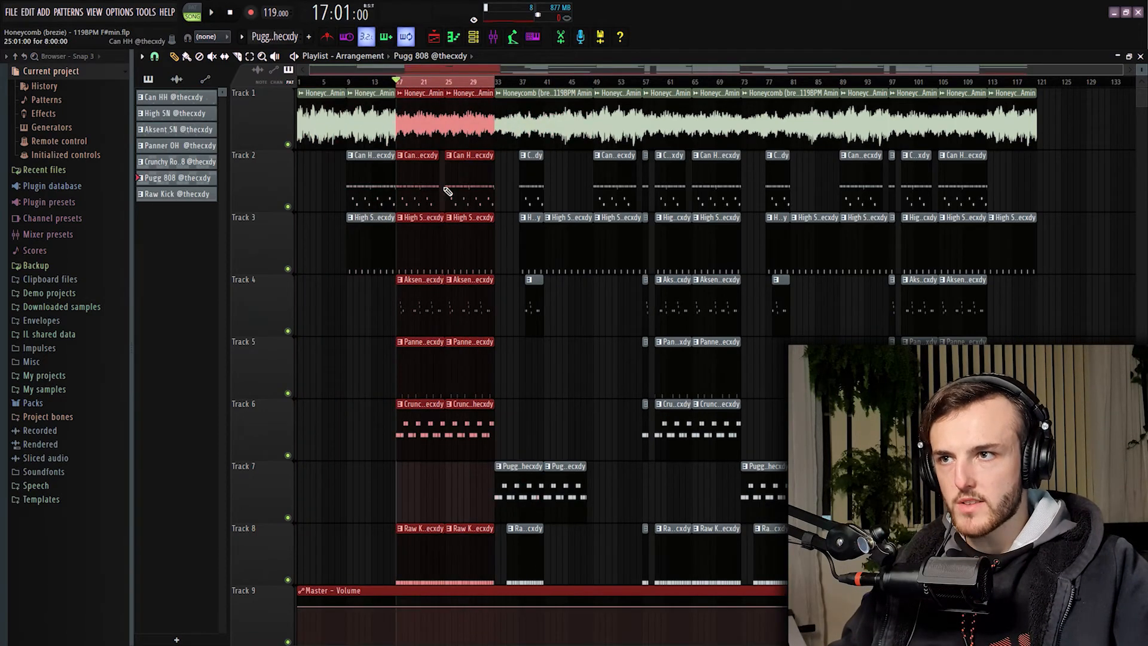
ctrl+scroll(419, 281, up, 2)
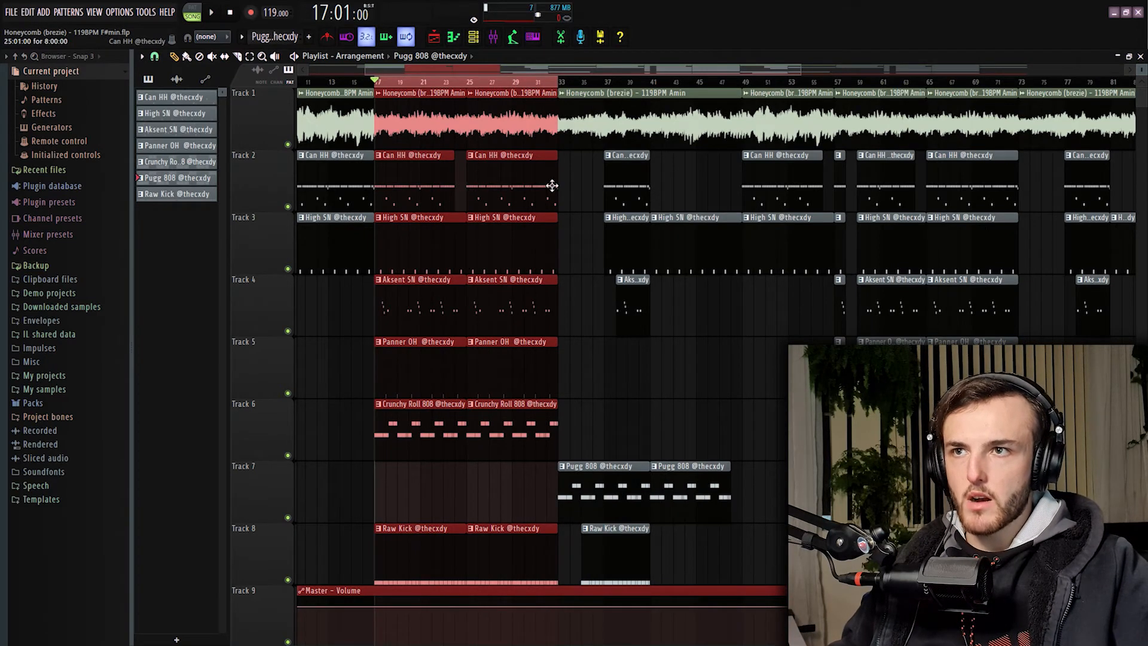
click(501, 157)
click(453, 83)
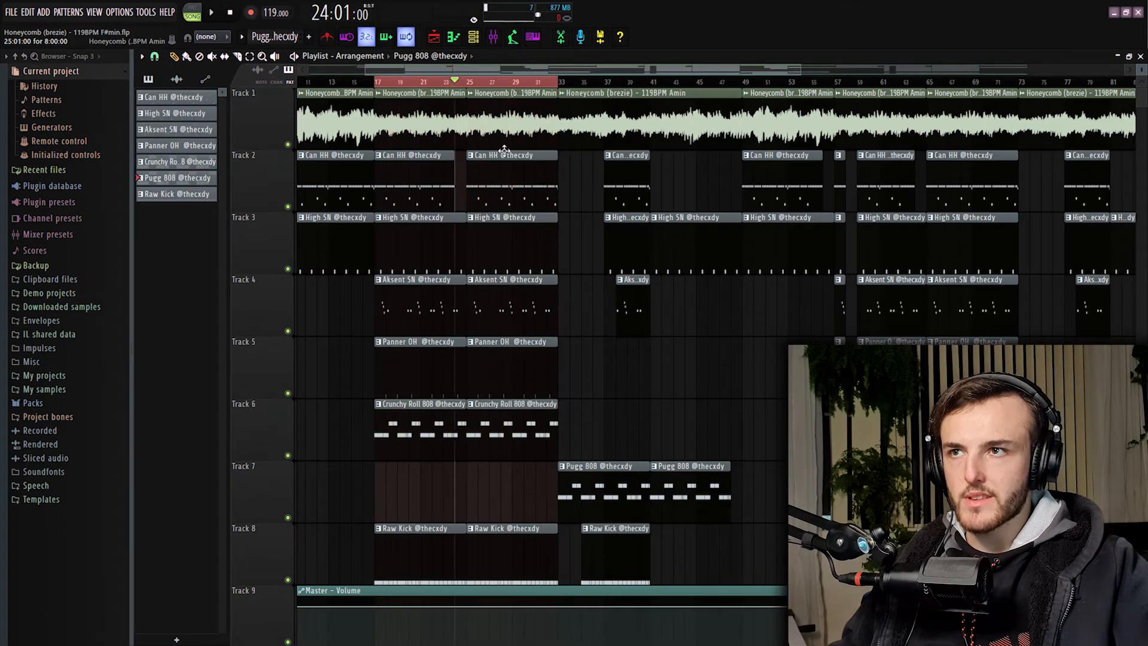
scroll(556, 293, right, 1)
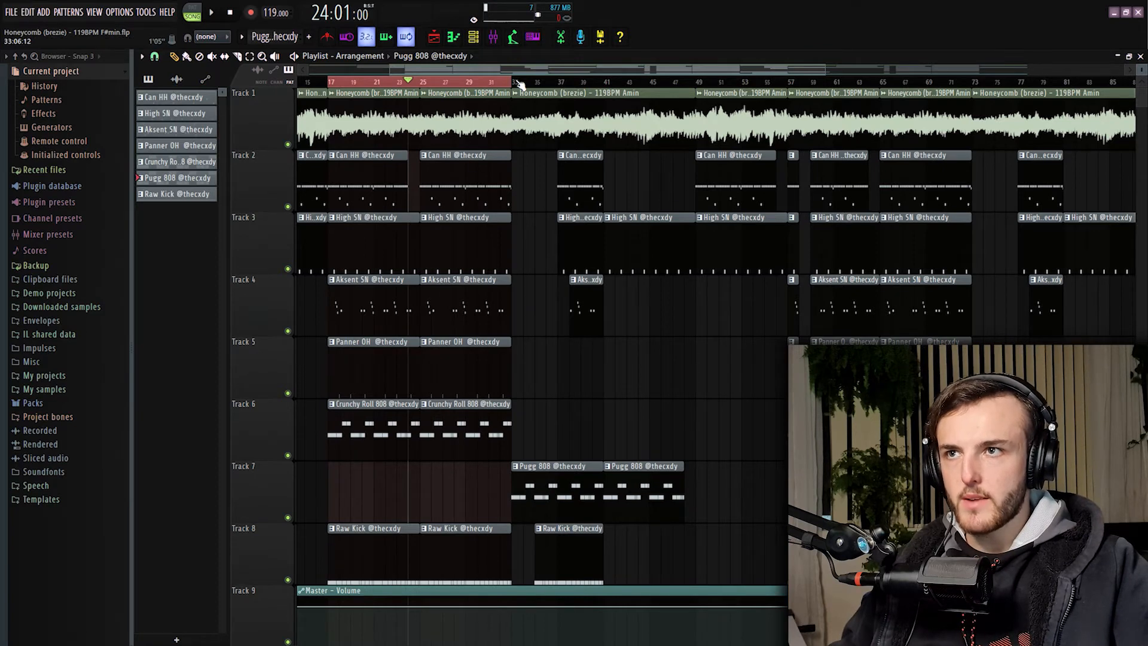
Set the time selection to bars 33 to 57, and briefly highlight its hi-hat, snare, Pugg 808 and Raw Kick clips up to bar 41
drag(486, 84, 626, 83)
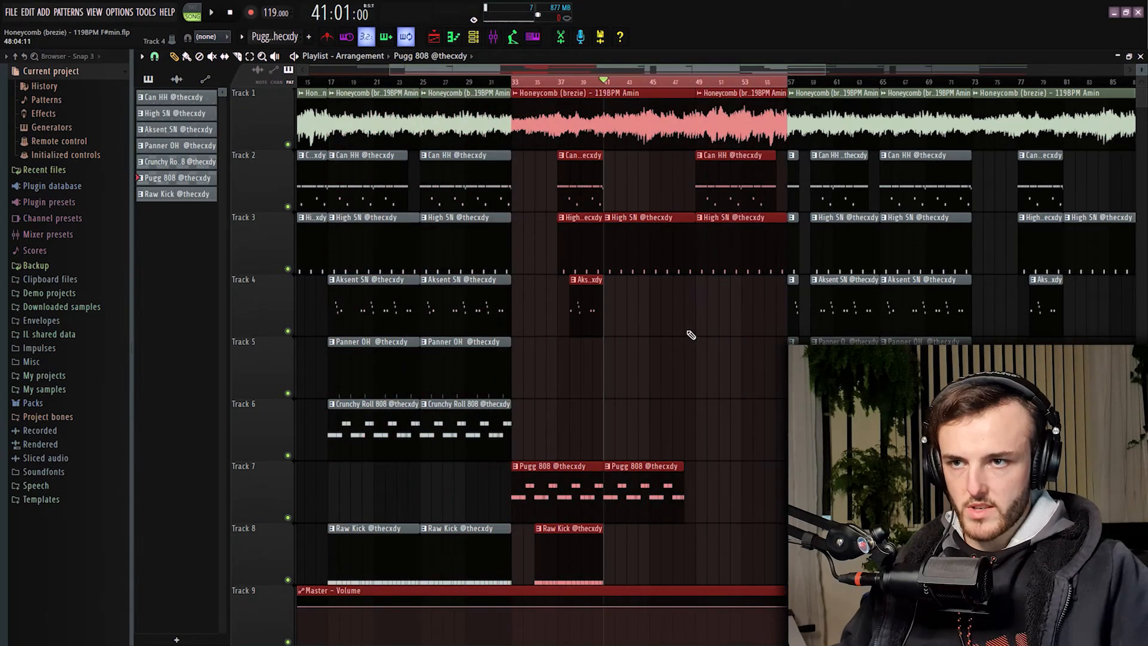
ctrl+click(691, 334)
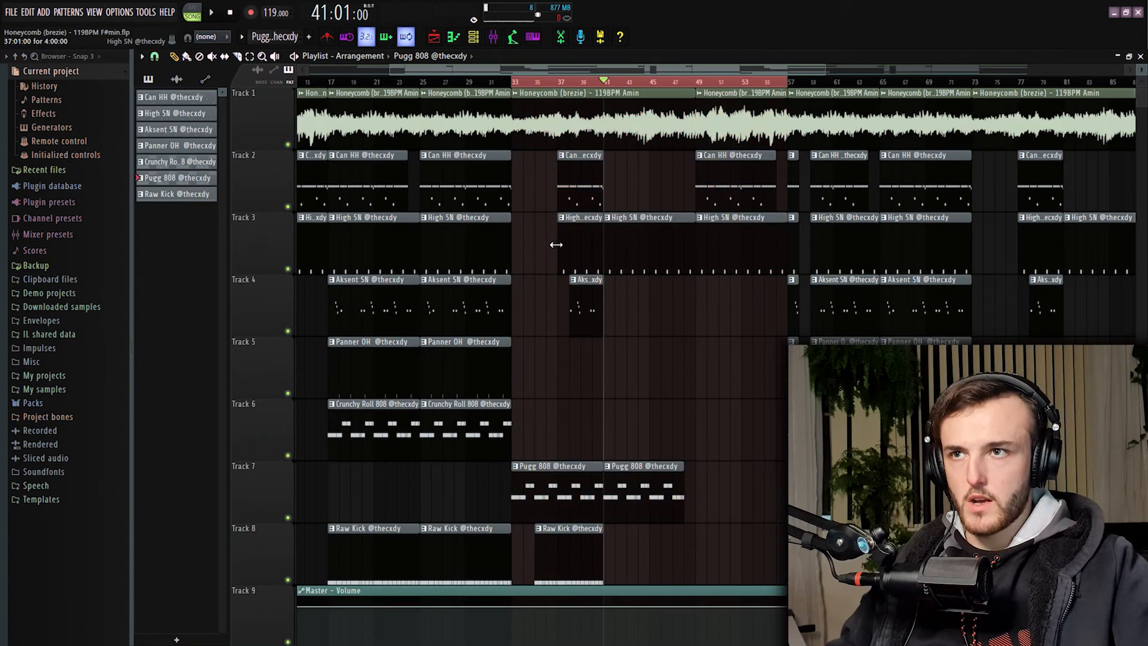
drag(528, 189, 567, 548)
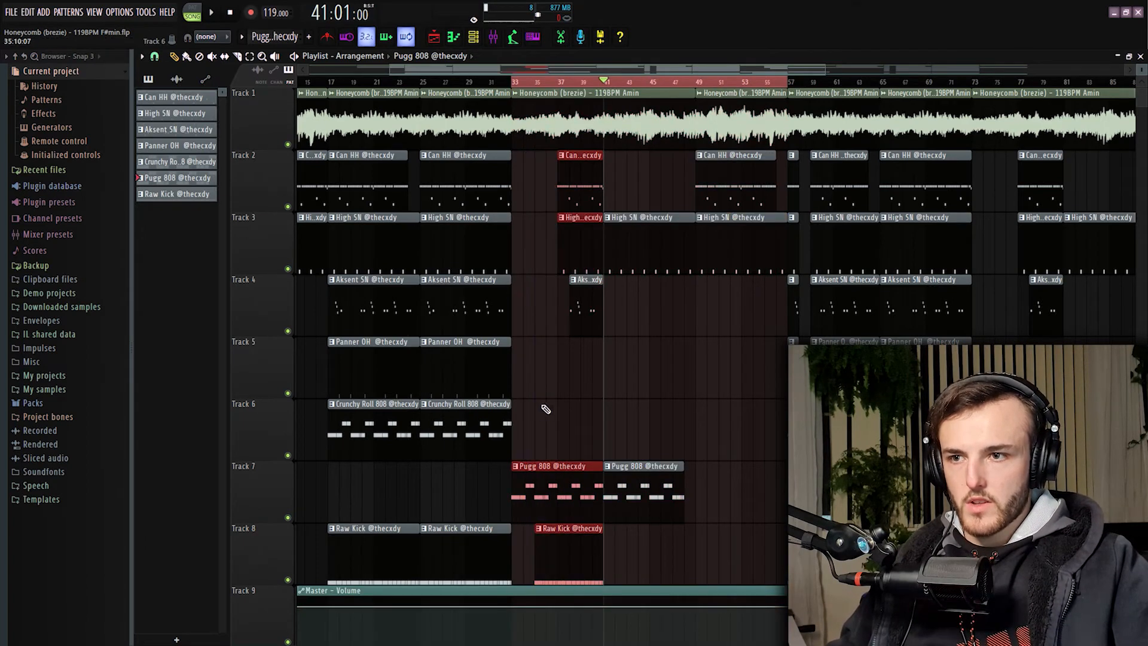
ctrl+click(543, 407)
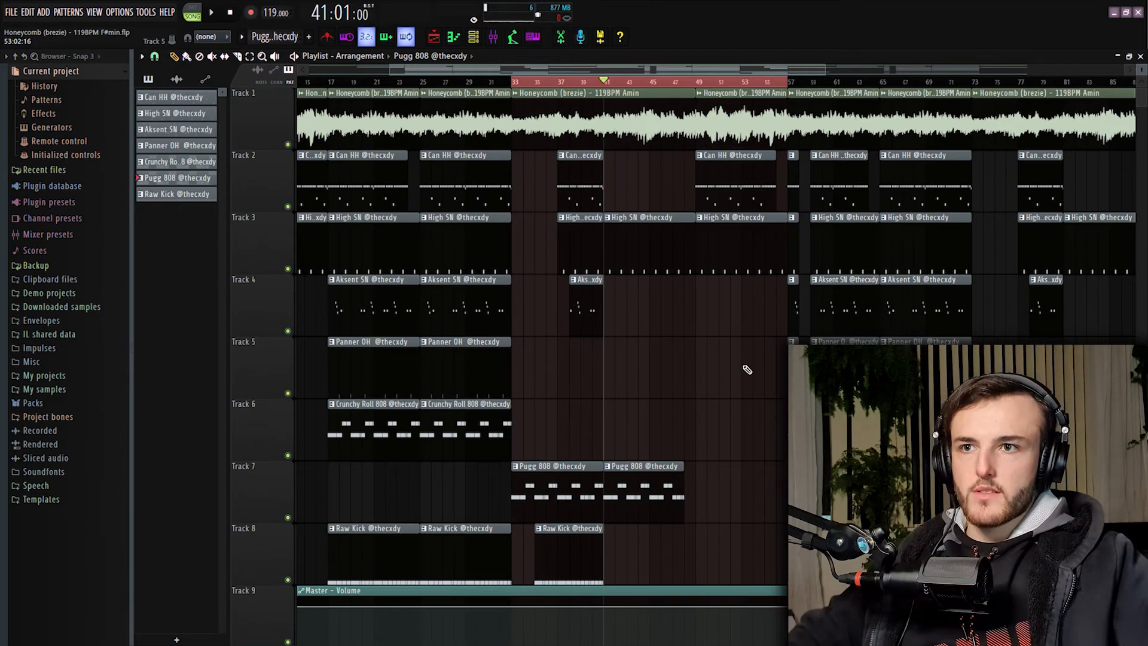
Set the time selection to bars 41 to 49, examine that section, and place the playhead at bar 48
drag(608, 84, 696, 82)
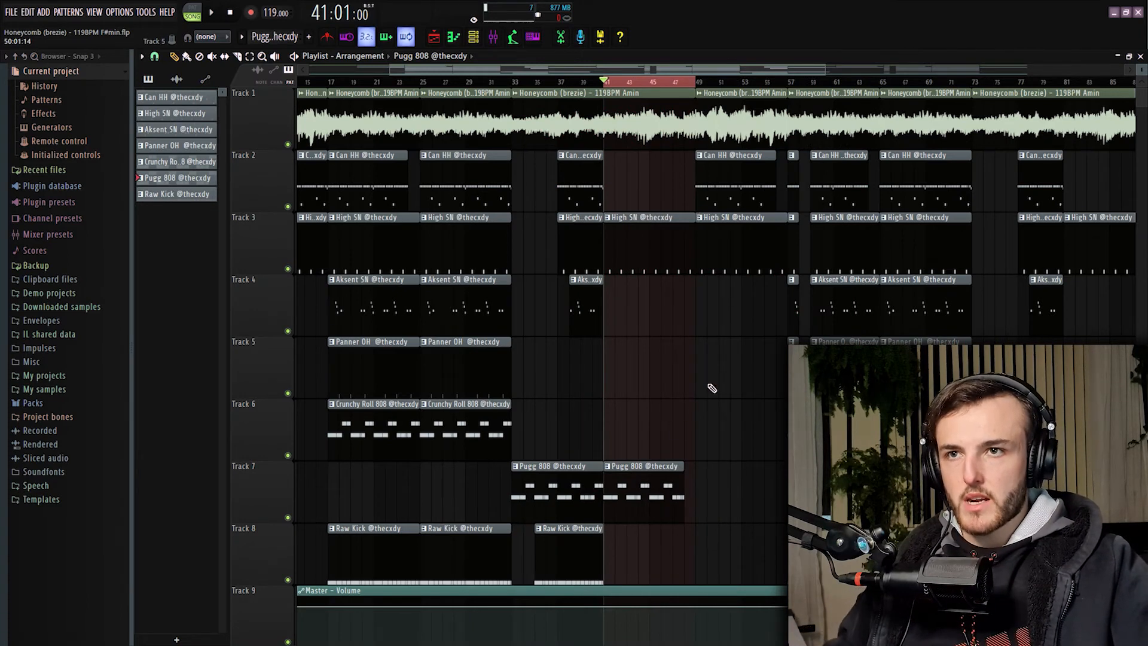
scroll(676, 406, right, 3)
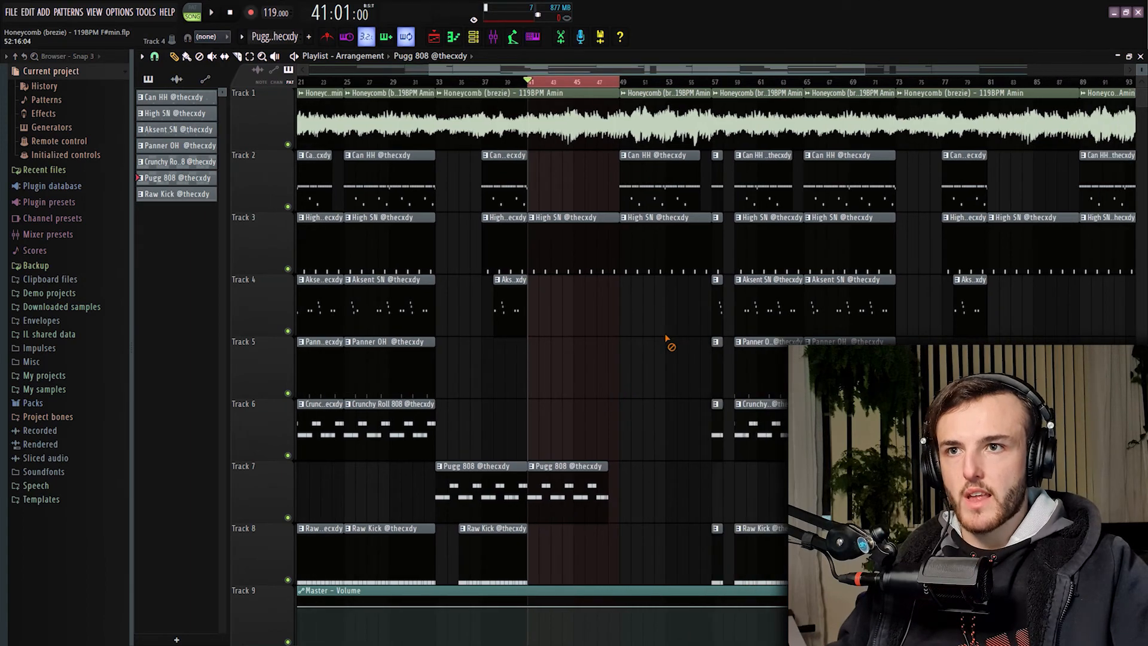
scroll(668, 340, down, 3)
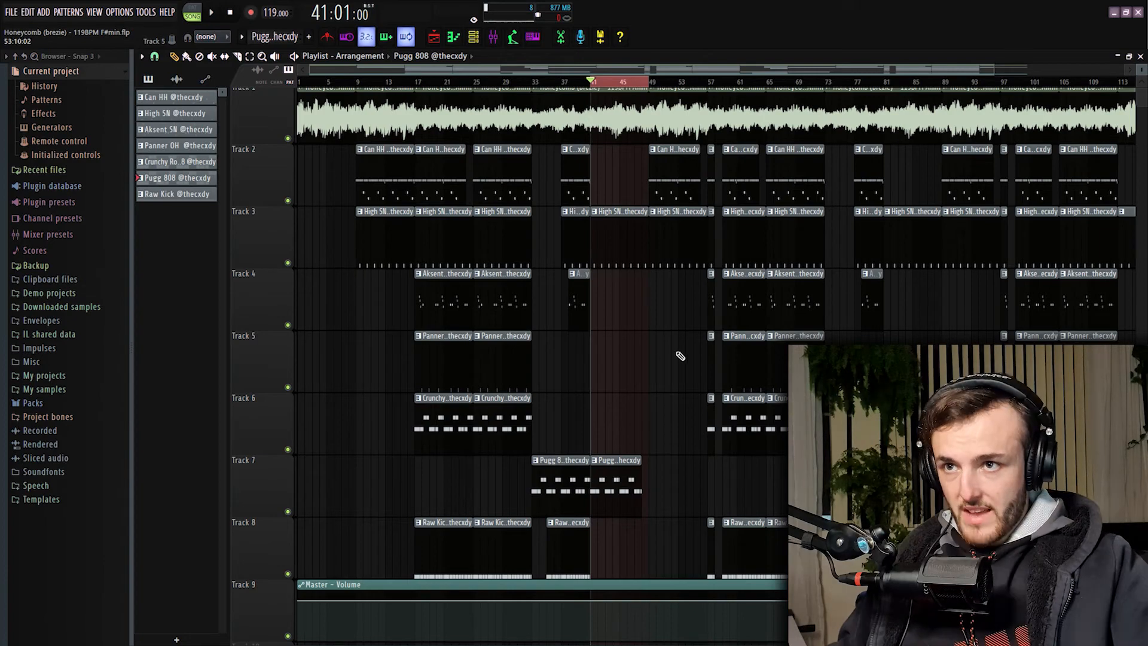
scroll(659, 353, up, 5)
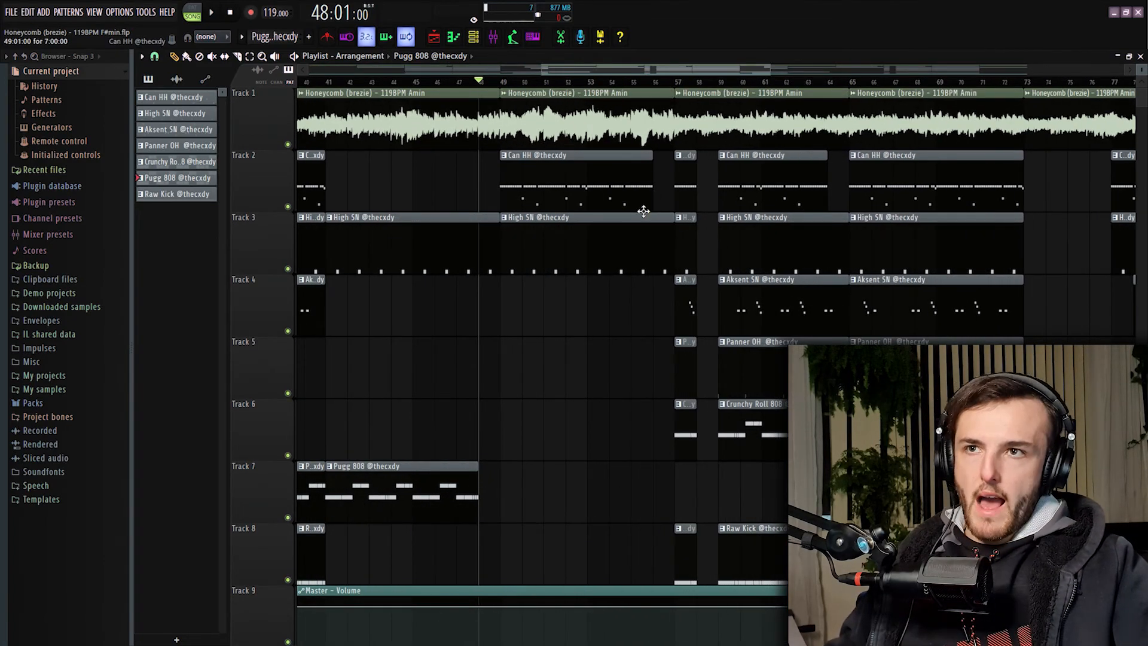
Examine the short drum and 808 clips at bar 57 and the gap that follows them
scroll(644, 210, down, 3)
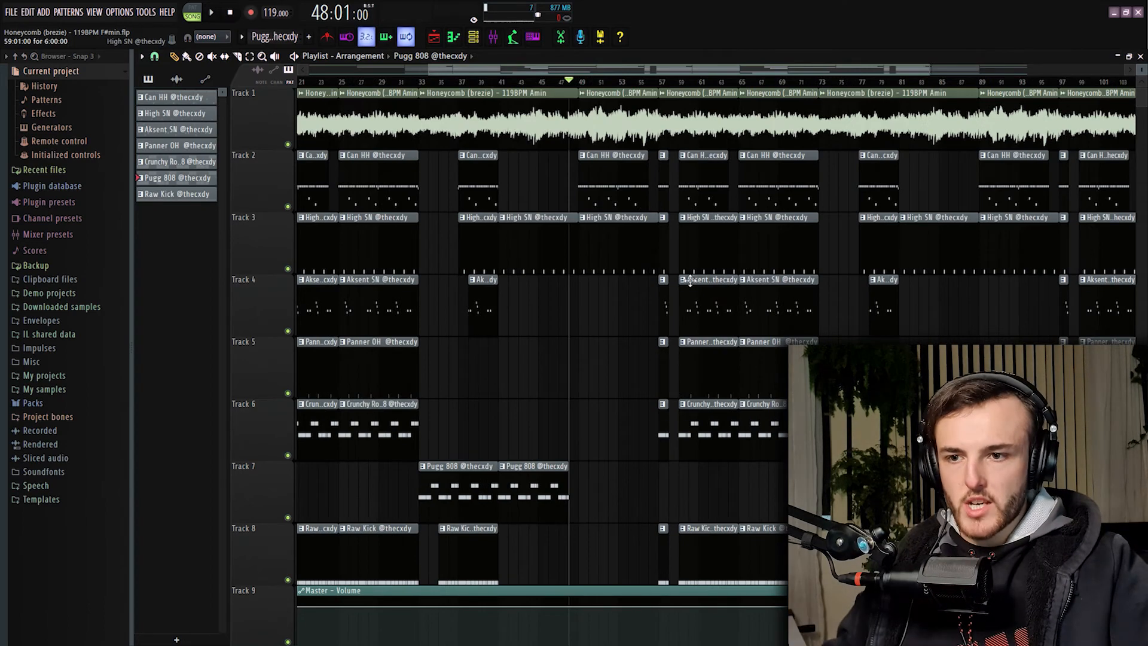
scroll(725, 497, right, 2)
drag(628, 547, 589, 197)
ctrl+click(545, 462)
scroll(567, 477, up, 3)
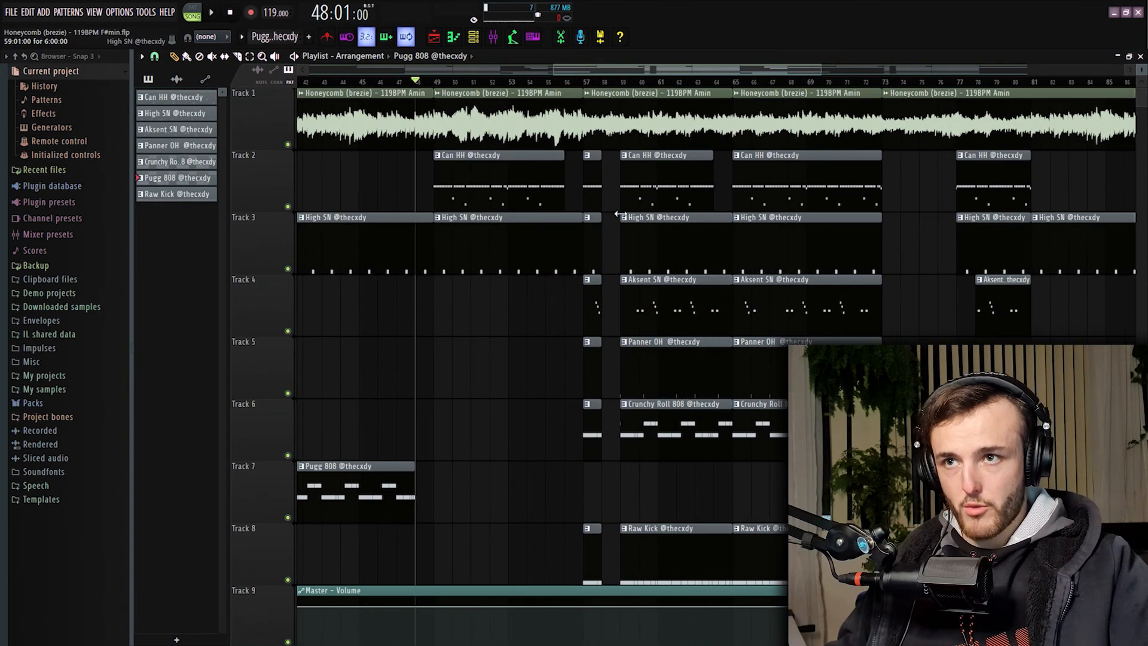
Play the arrangement from bar 57 to hear the drums drop out and return, then stop playback
scroll(658, 419, right, 2)
click(494, 81)
scroll(598, 209, left, 1)
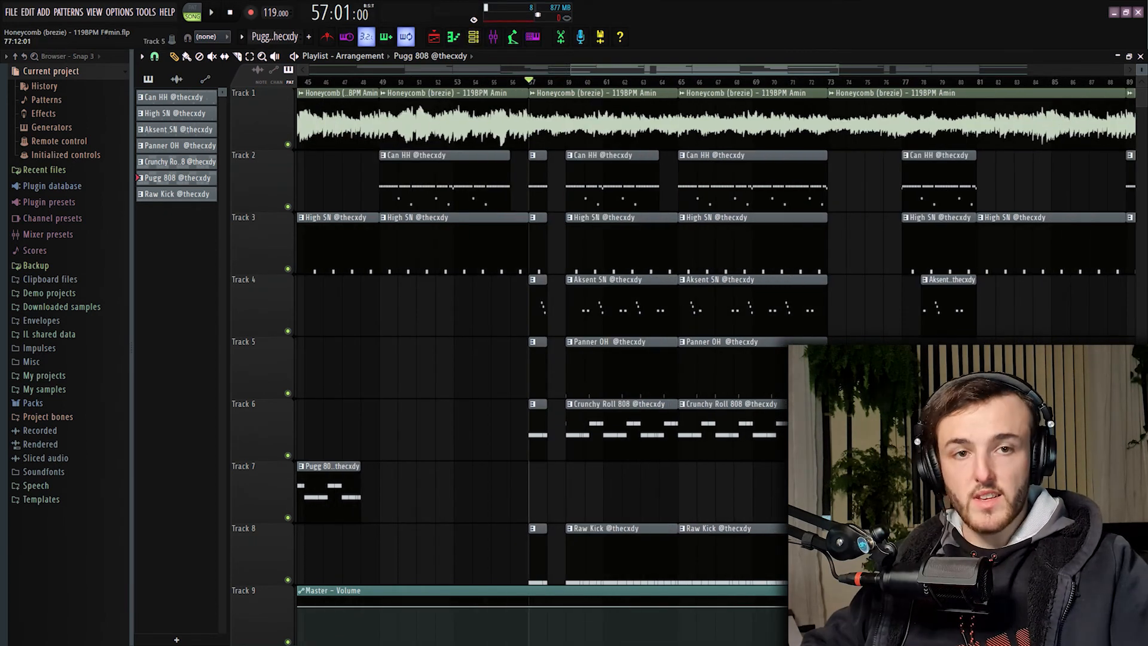
key(space)
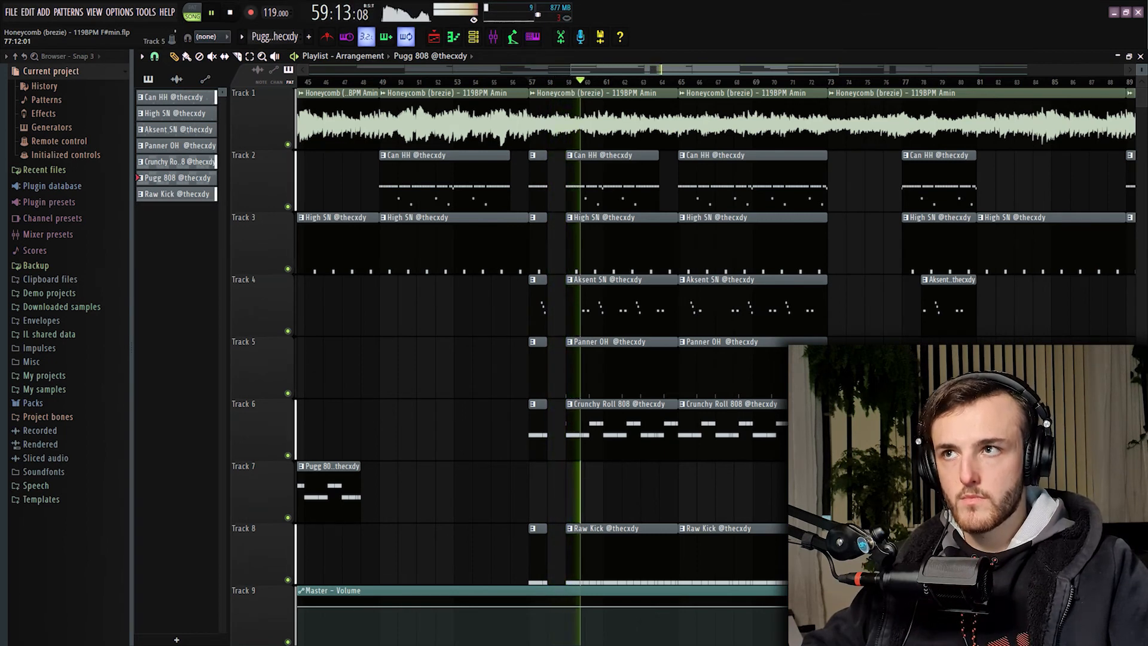
key(space)
Set the time selection to bars 113 to 121 and examine the outro and the end of the Master - Volume automation
scroll(731, 381, down, 5)
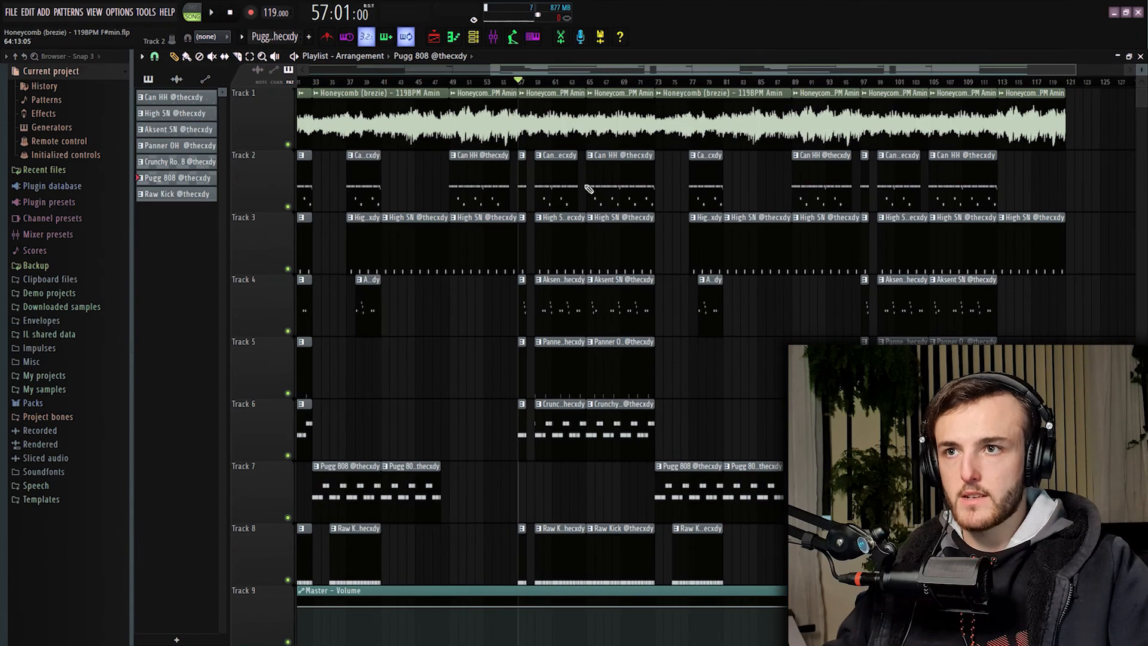
scroll(771, 408, down, 3)
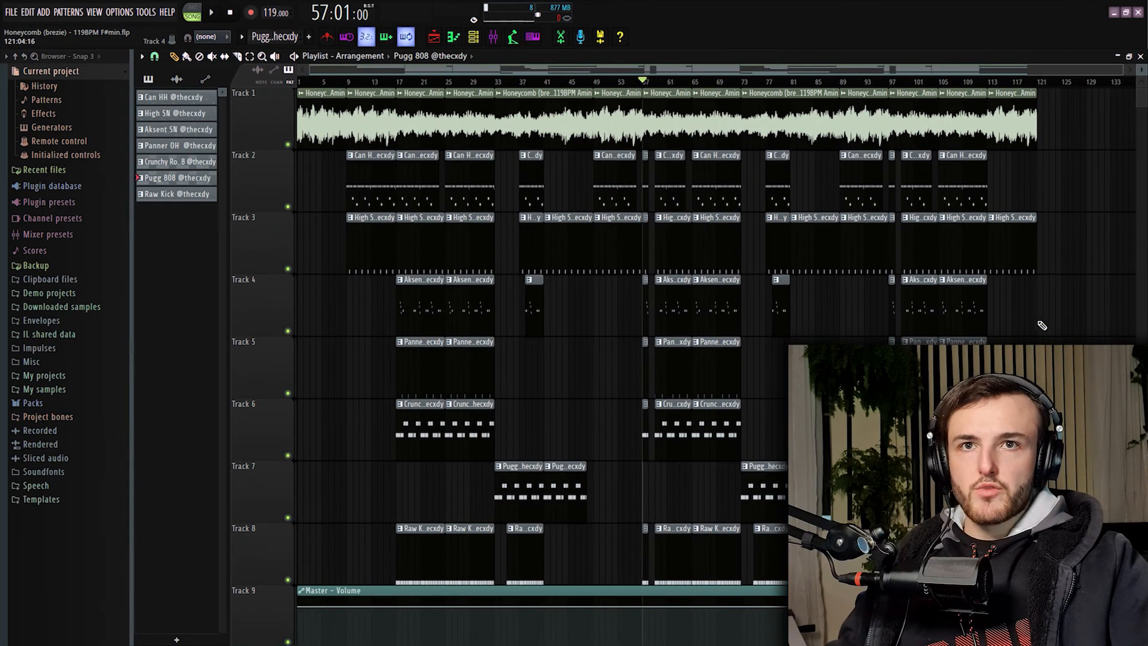
scroll(897, 239, right, 5)
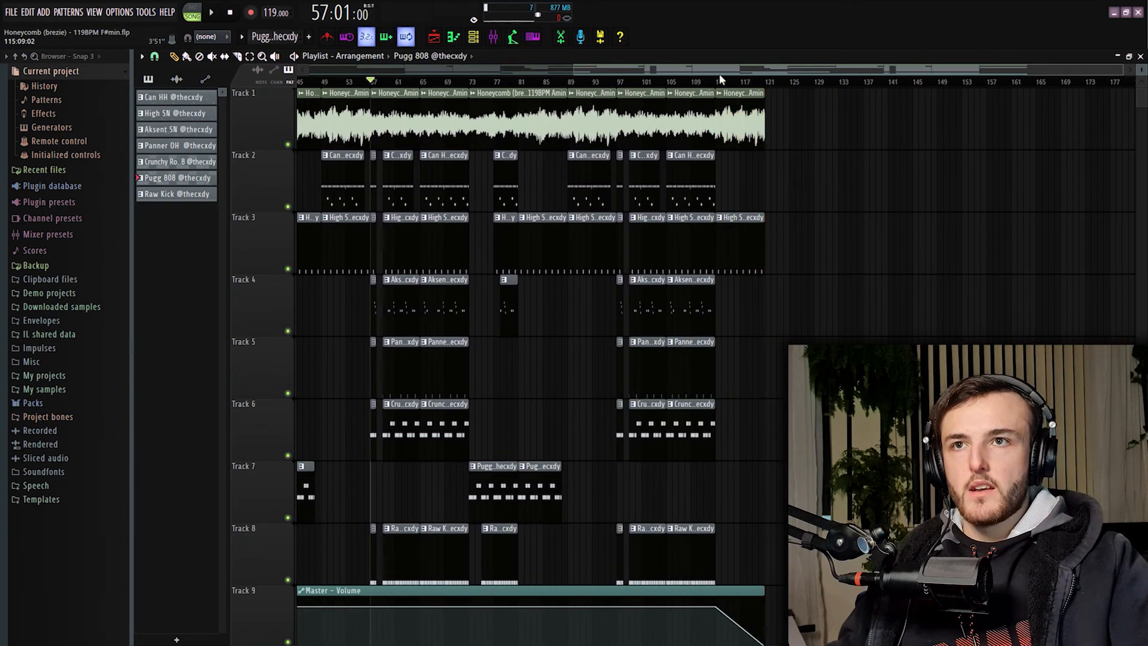
drag(715, 84, 766, 84)
scroll(815, 299, down, 5)
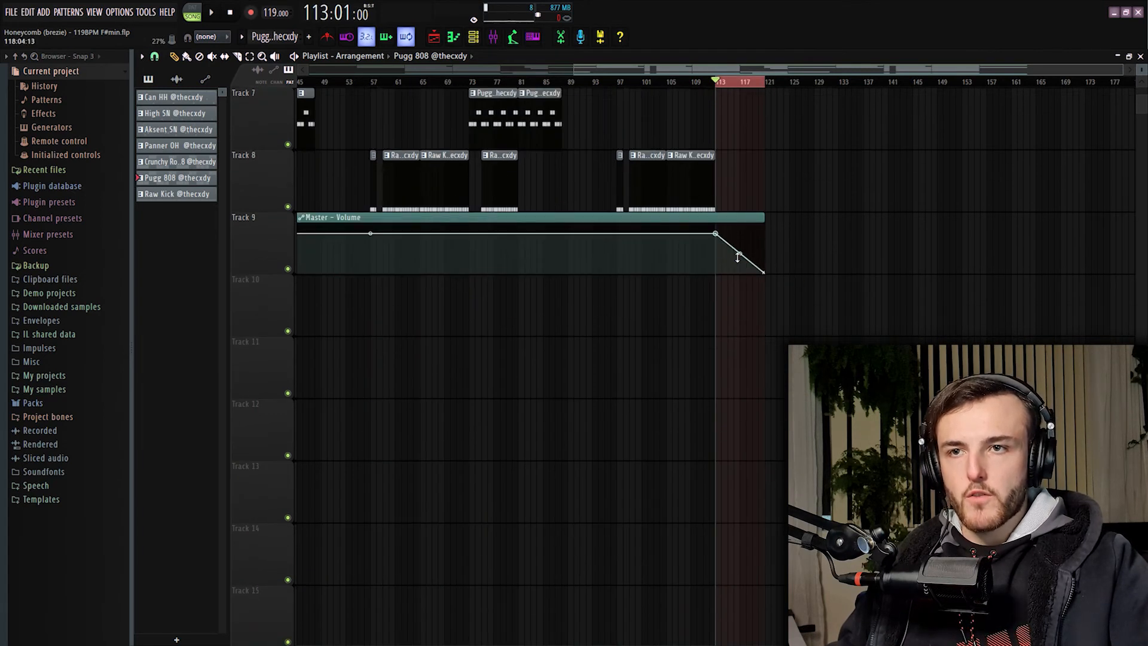
Clear the outro time selection and place the playhead at bar 2 near the start of the arrangement
scroll(708, 372, left, 5)
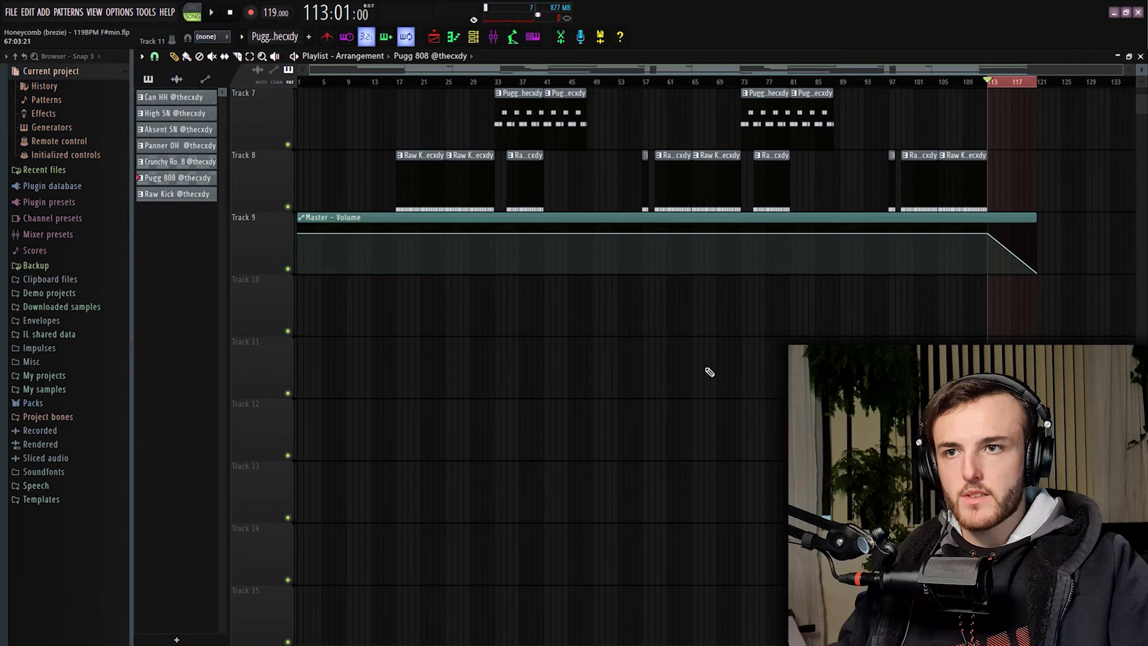
scroll(705, 371, up, 6)
double_click(301, 83)
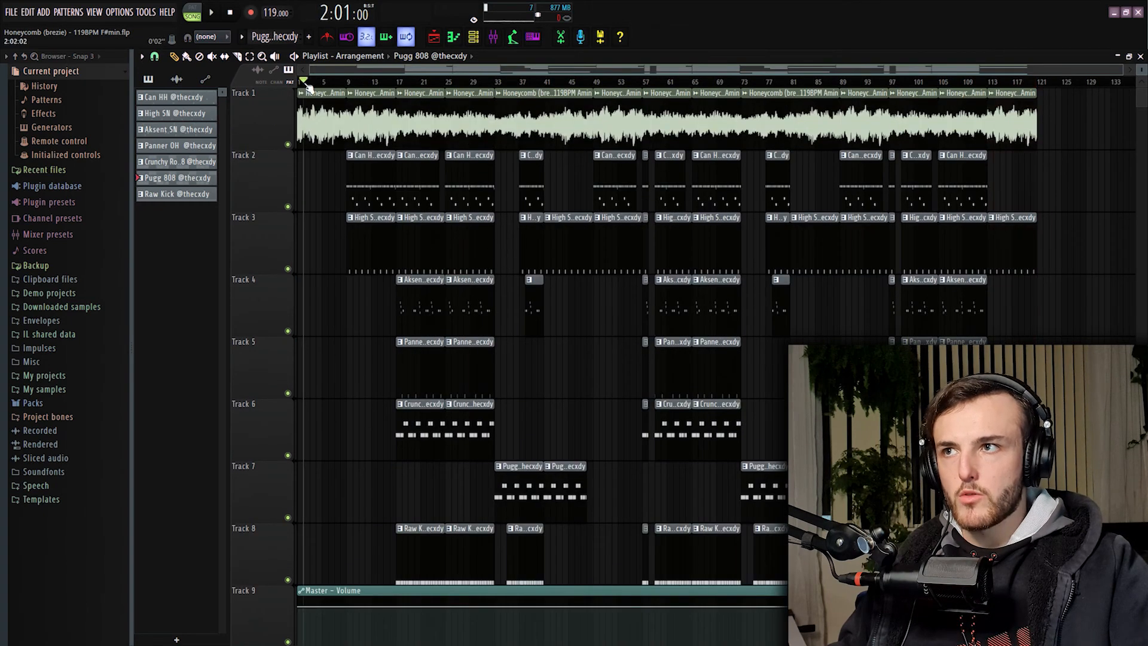